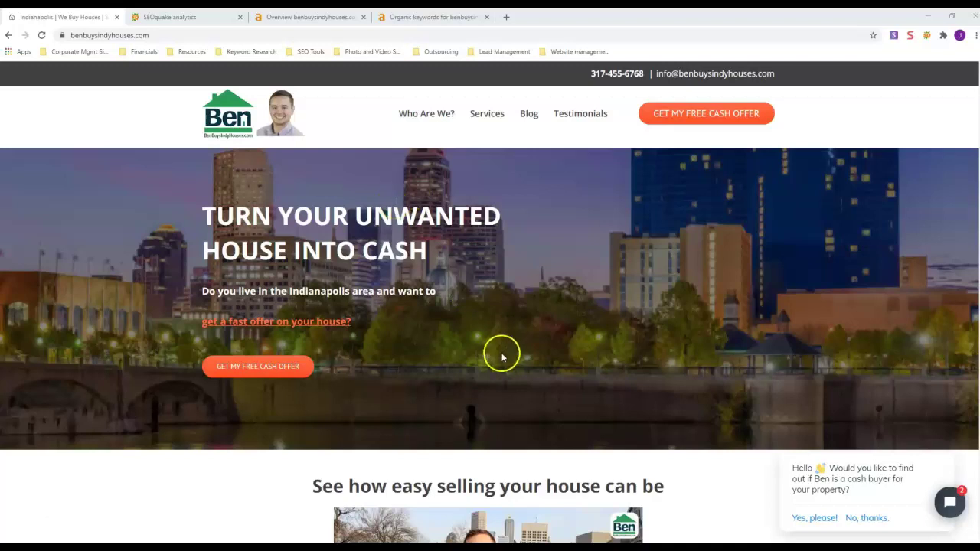
pyautogui.scroll(-3, 494, 353)
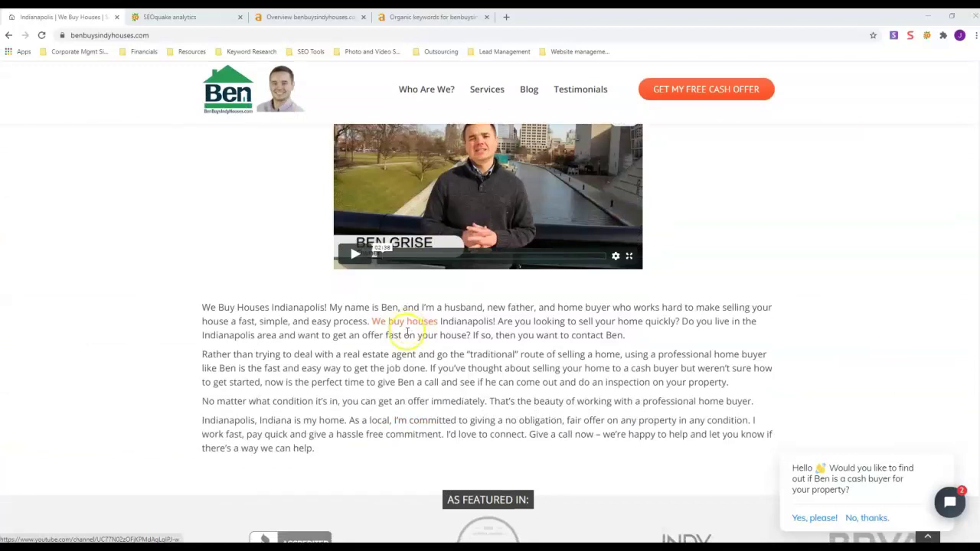
pyautogui.scroll(-2, 429, 322)
pyautogui.scroll(-2, 372, 327)
pyautogui.scroll(-2, 455, 294)
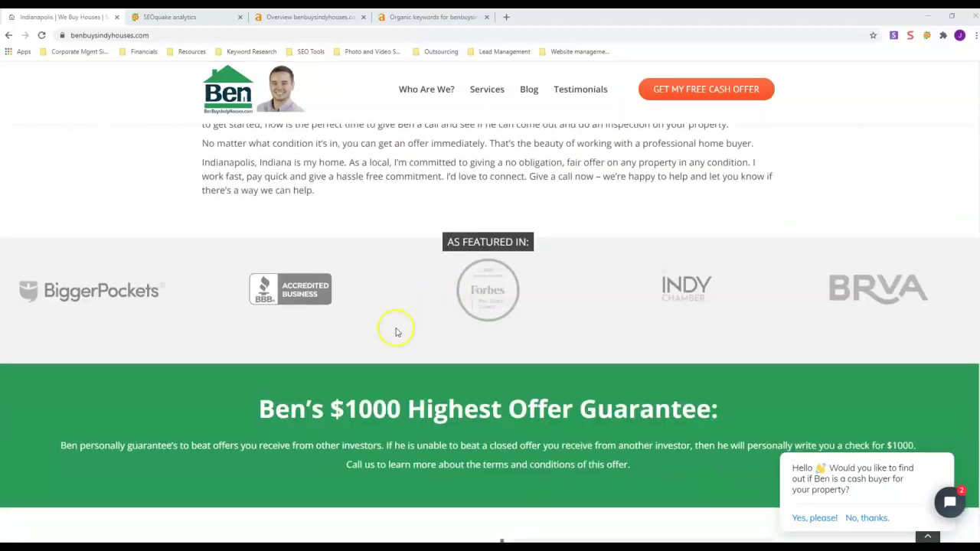
pyautogui.scroll(-2, 393, 329)
pyautogui.scroll(-2, 414, 376)
pyautogui.scroll(-1, 401, 356)
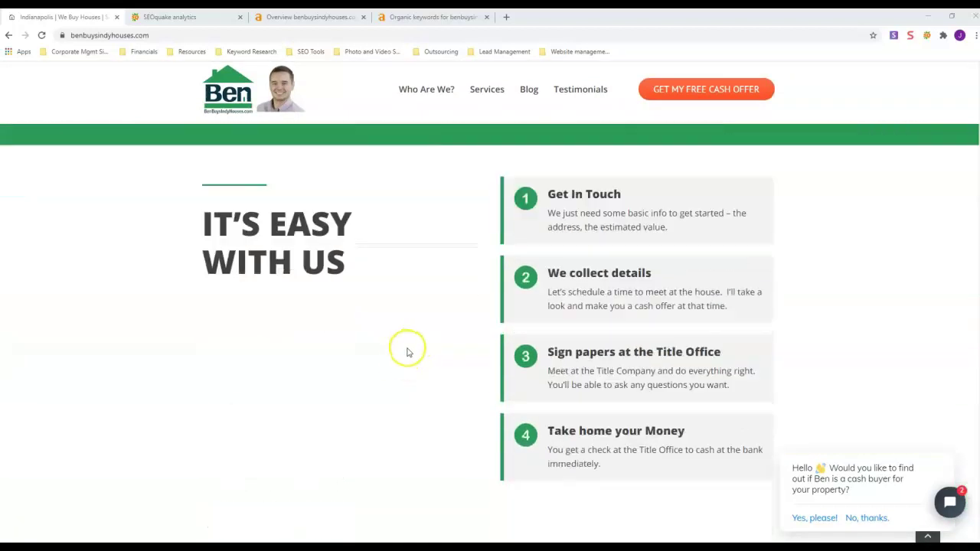
pyautogui.scroll(-2, 407, 348)
pyautogui.scroll(2, 406, 348)
pyautogui.scroll(2, 466, 371)
pyautogui.scroll(-1, 757, 319)
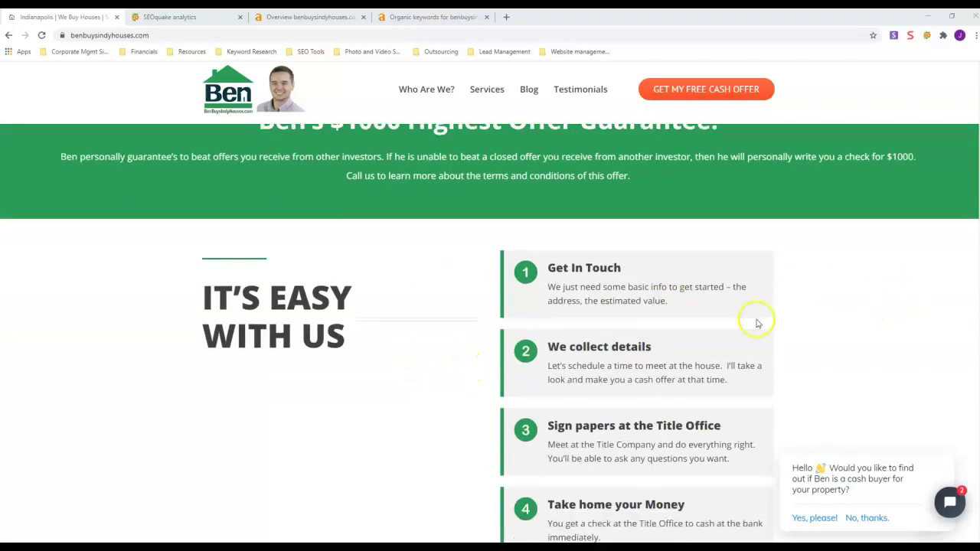
pyautogui.scroll(-2, 602, 313)
pyautogui.scroll(-2, 456, 329)
pyautogui.scroll(-3, 444, 332)
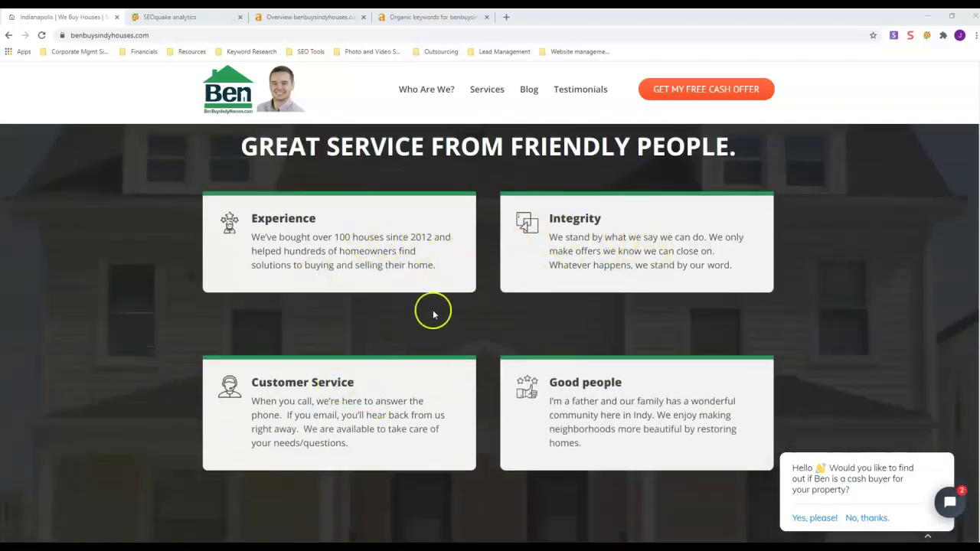
pyautogui.scroll(-2, 538, 242)
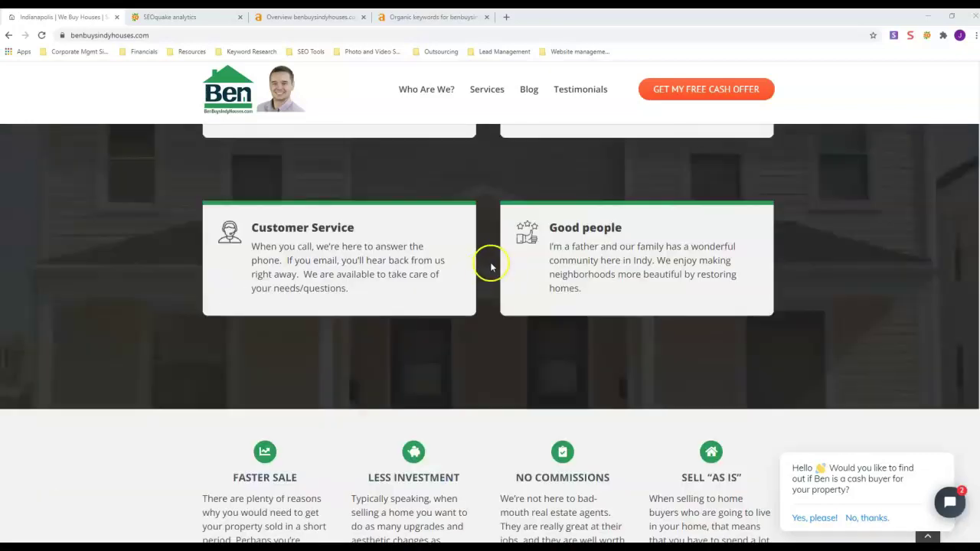
pyautogui.scroll(-2, 490, 268)
pyautogui.scroll(-2, 455, 271)
pyautogui.scroll(-3, 348, 321)
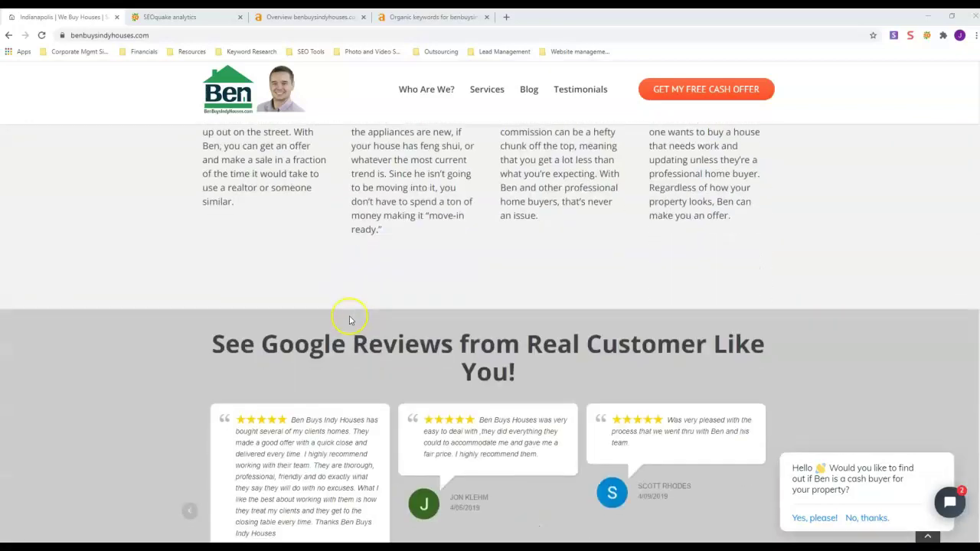
pyautogui.scroll(-2, 482, 302)
pyautogui.scroll(3, 466, 299)
pyautogui.scroll(3, 466, 299)
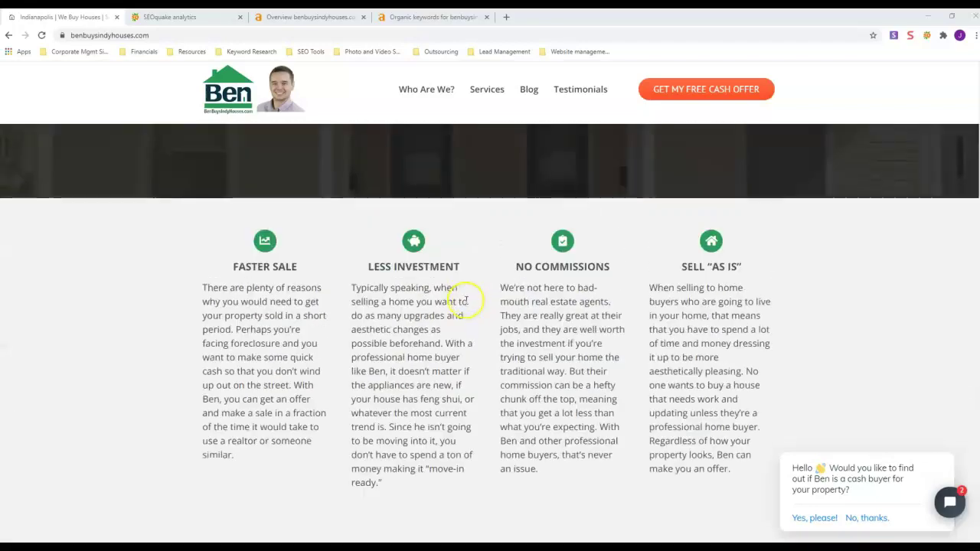
pyautogui.scroll(2, 466, 300)
pyautogui.scroll(3, 466, 299)
pyautogui.scroll(3, 465, 299)
pyautogui.scroll(4, 465, 299)
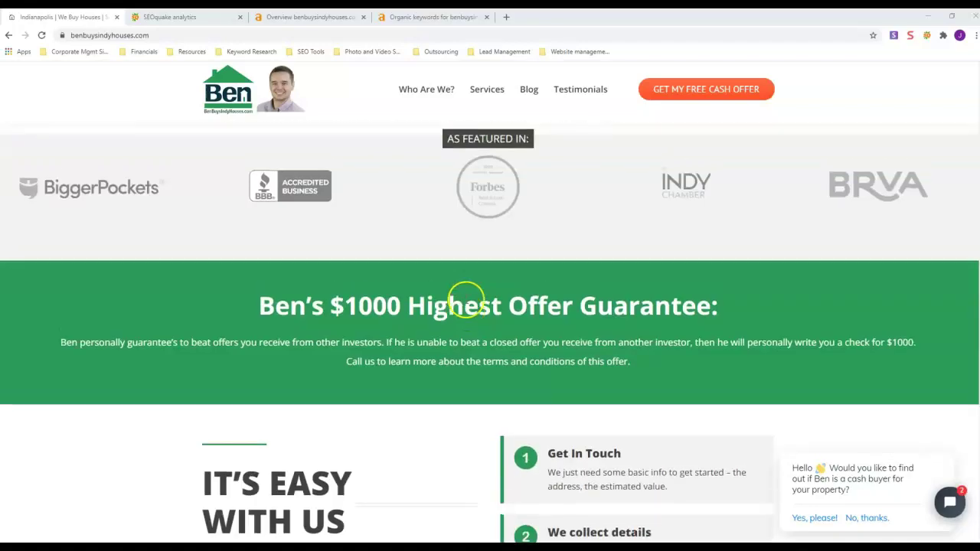
pyautogui.scroll(2, 467, 304)
pyautogui.scroll(2, 463, 308)
pyautogui.scroll(3, 466, 321)
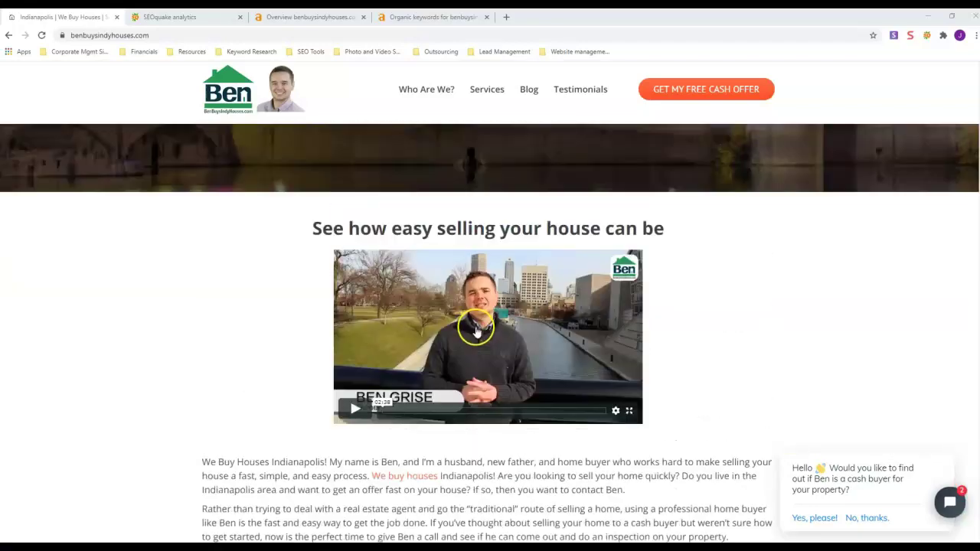
pyautogui.scroll(2, 470, 328)
pyautogui.scroll(2, 473, 328)
pyautogui.scroll(1, 480, 333)
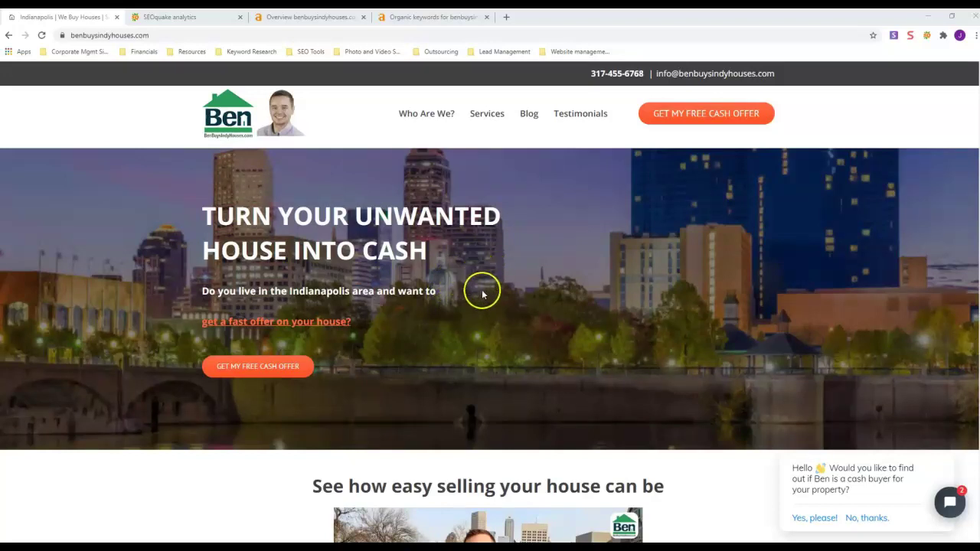
pyautogui.scroll(-2, 480, 273)
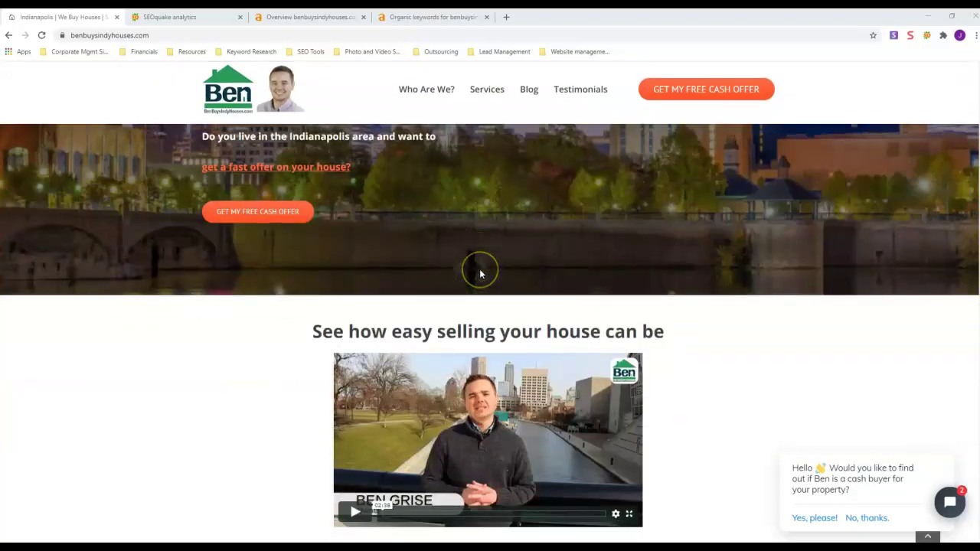
pyautogui.scroll(-2, 477, 269)
pyautogui.scroll(-3, 289, 267)
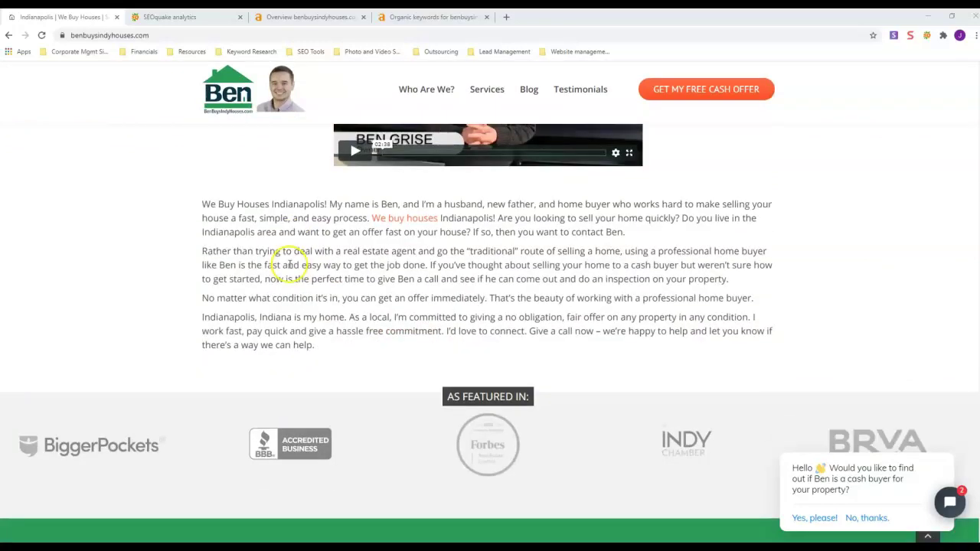
pyautogui.scroll(-3, 285, 258)
pyautogui.scroll(-3, 285, 258)
pyautogui.scroll(-1, 288, 260)
pyautogui.scroll(-3, 291, 271)
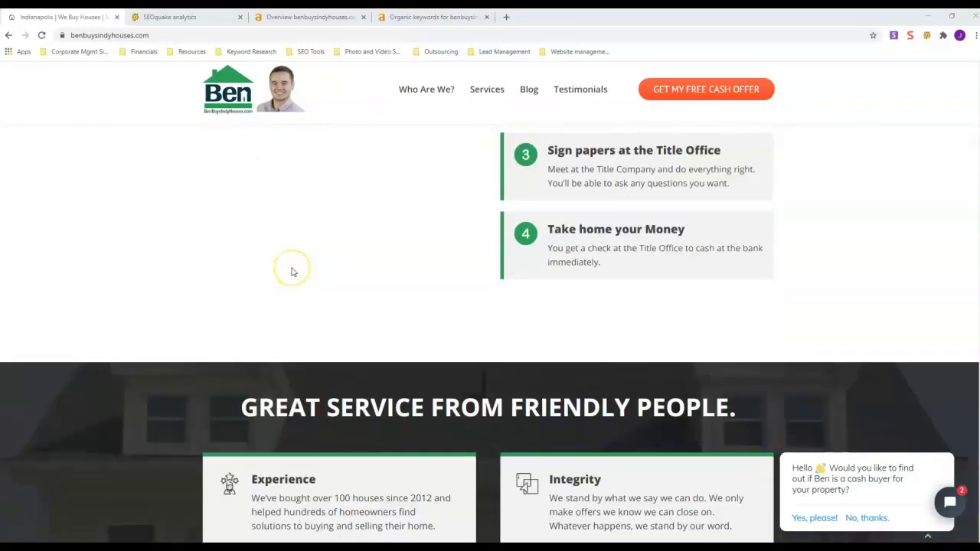
pyautogui.scroll(-1, 291, 271)
pyautogui.scroll(-3, 291, 271)
pyautogui.scroll(-3, 291, 271)
pyautogui.scroll(-3, 291, 272)
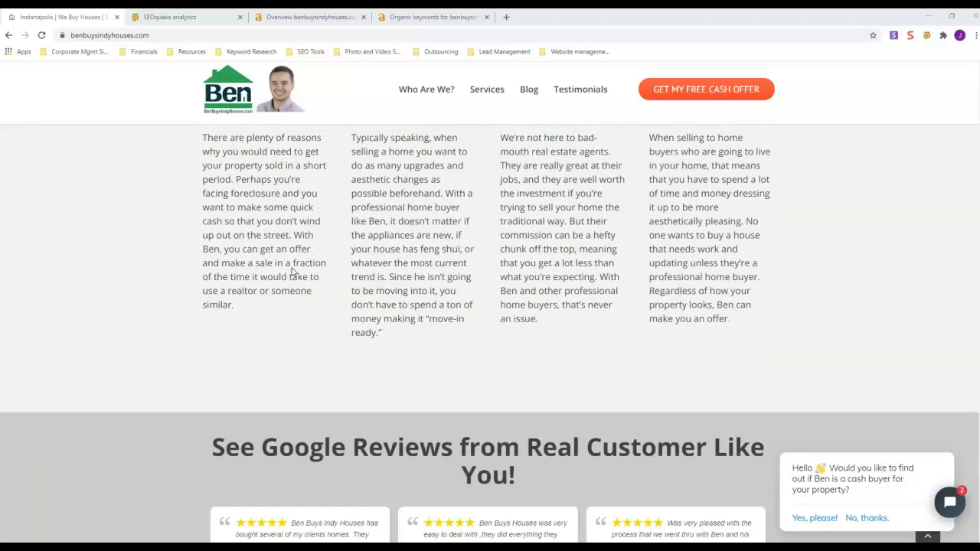
pyautogui.scroll(-3, 291, 271)
pyautogui.scroll(-3, 291, 272)
pyautogui.scroll(-3, 291, 272)
pyautogui.scroll(-3, 292, 272)
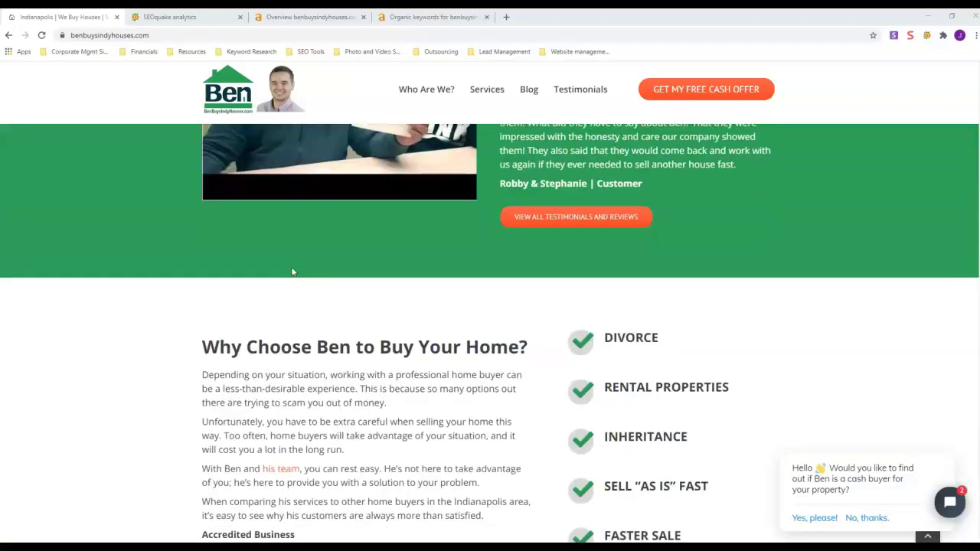
pyautogui.scroll(-3, 292, 272)
pyautogui.scroll(-3, 292, 272)
pyautogui.scroll(-3, 292, 272)
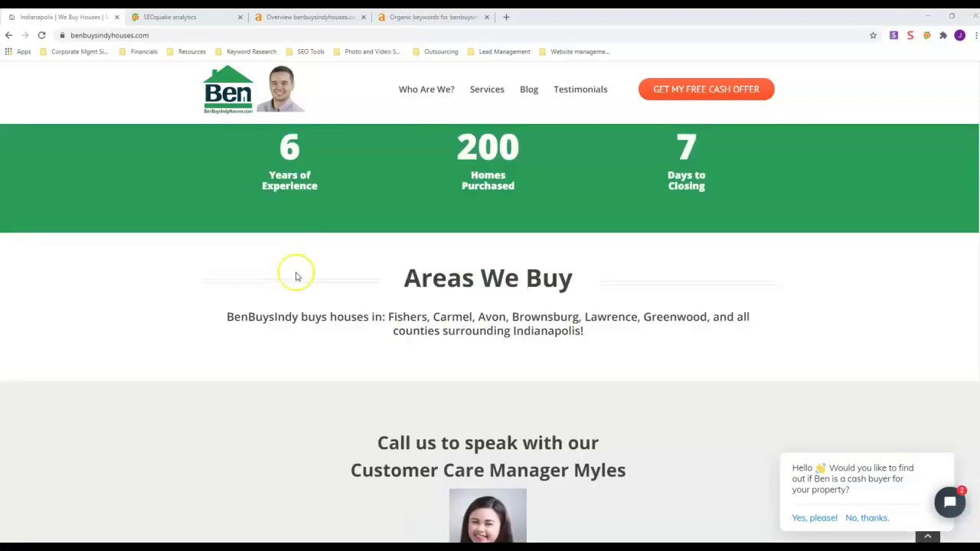
pyautogui.scroll(3, 365, 306)
pyautogui.scroll(3, 365, 306)
pyautogui.scroll(2, 362, 304)
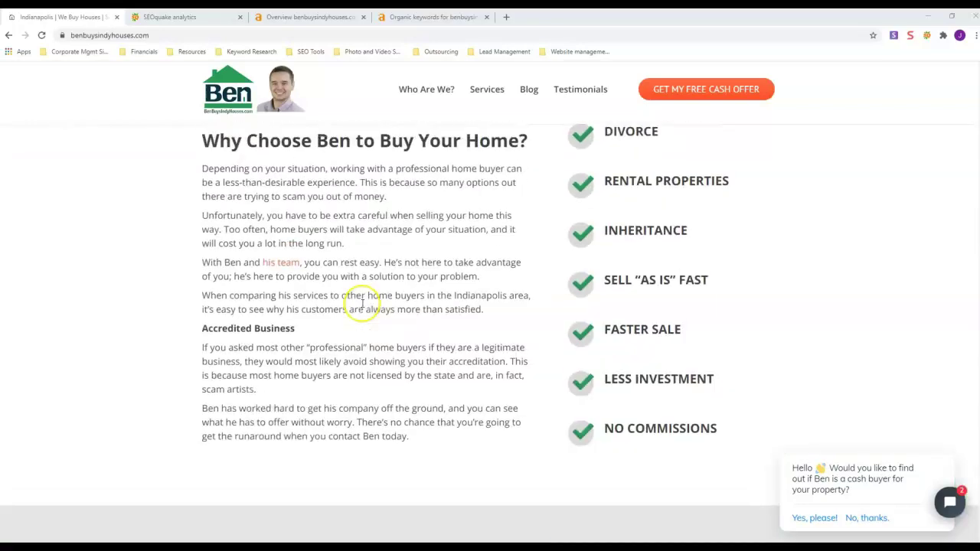
pyautogui.scroll(3, 362, 304)
pyautogui.scroll(3, 362, 303)
pyautogui.scroll(3, 361, 303)
pyautogui.scroll(3, 361, 304)
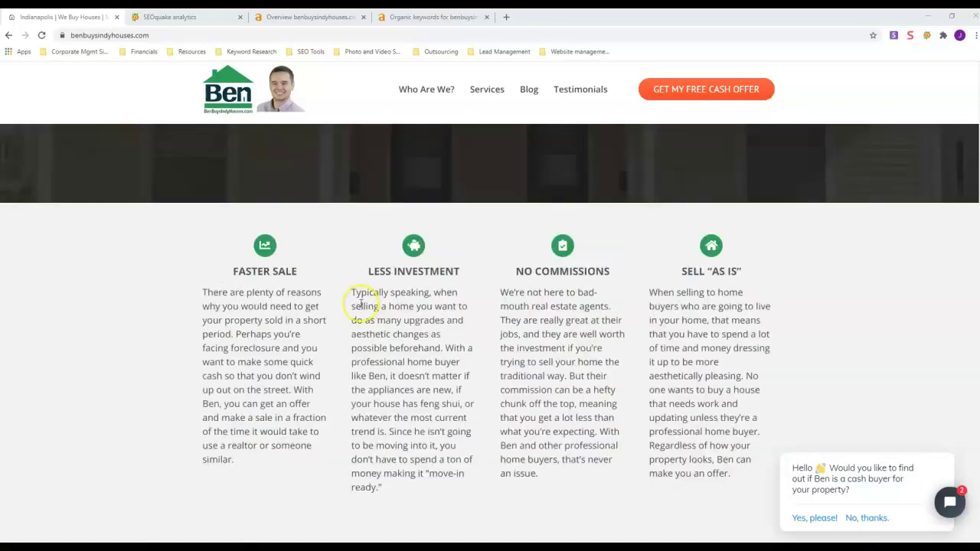
pyautogui.scroll(-3, 358, 301)
pyautogui.scroll(-3, 337, 291)
pyautogui.scroll(-1, 297, 273)
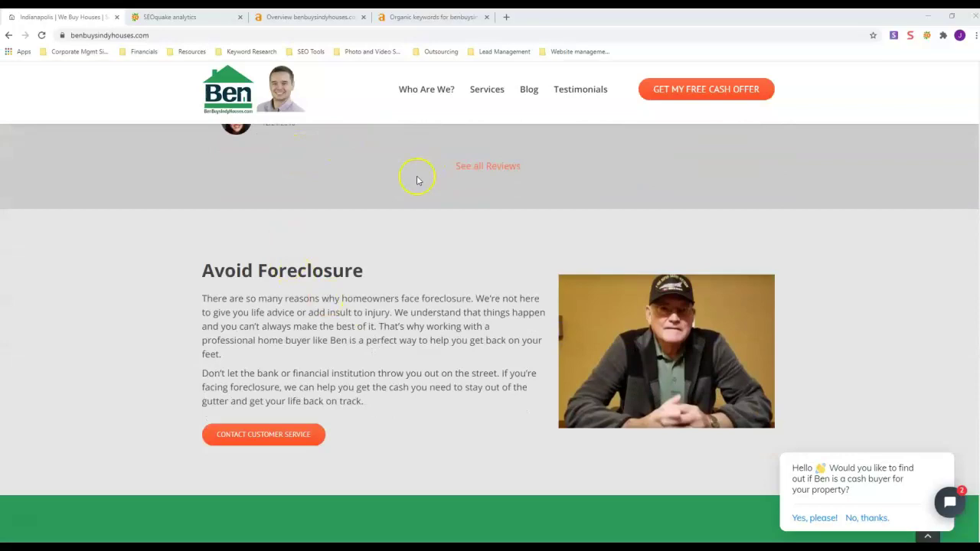
pyautogui.scroll(1, 405, 178)
pyautogui.scroll(-2, 390, 192)
pyautogui.scroll(-1, 368, 260)
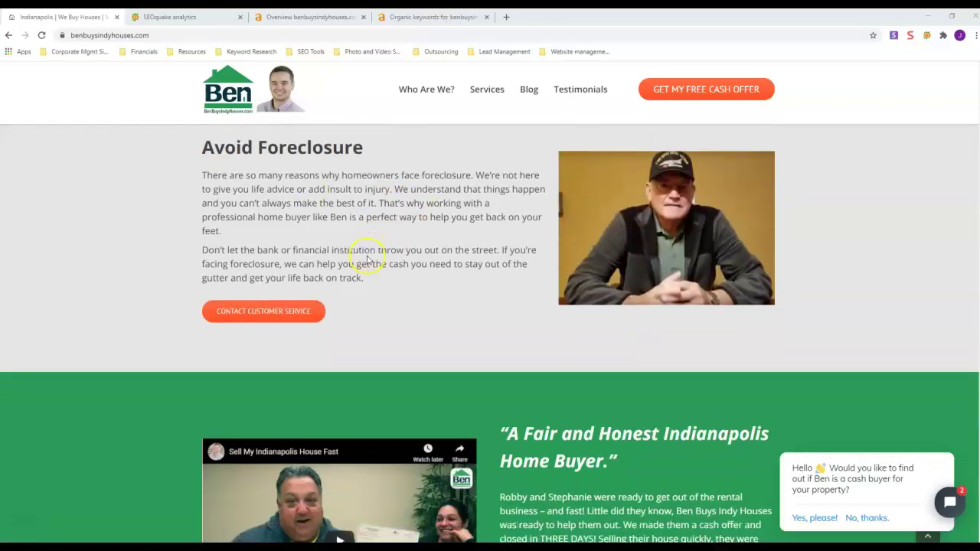
pyautogui.scroll(-2, 221, 412)
pyautogui.scroll(-2, 348, 385)
pyautogui.scroll(-4, 385, 346)
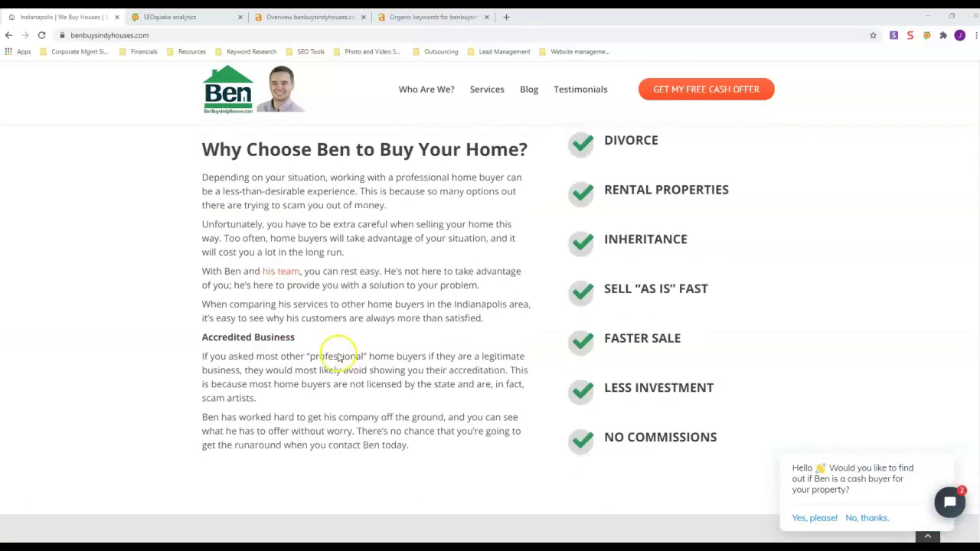
pyautogui.scroll(-1, 340, 350)
pyautogui.scroll(-2, 340, 355)
pyautogui.scroll(-2, 339, 348)
pyautogui.scroll(-1, 339, 345)
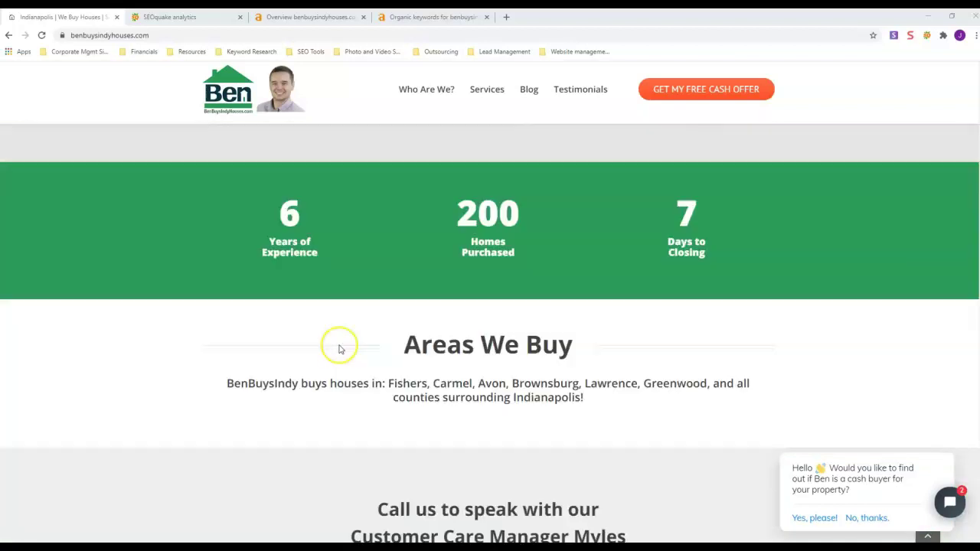
pyautogui.scroll(6, 356, 306)
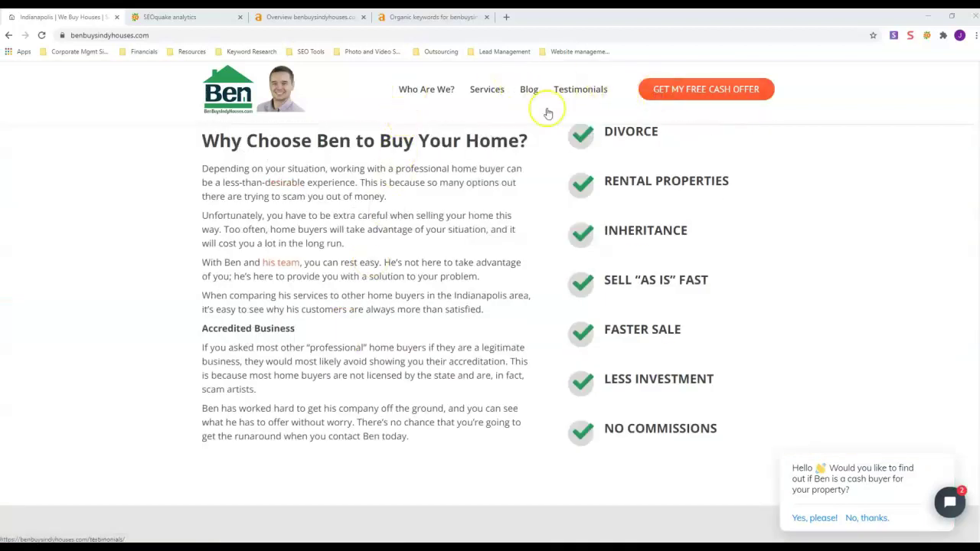
pyautogui.scroll(3, 361, 245)
pyautogui.scroll(4, 385, 266)
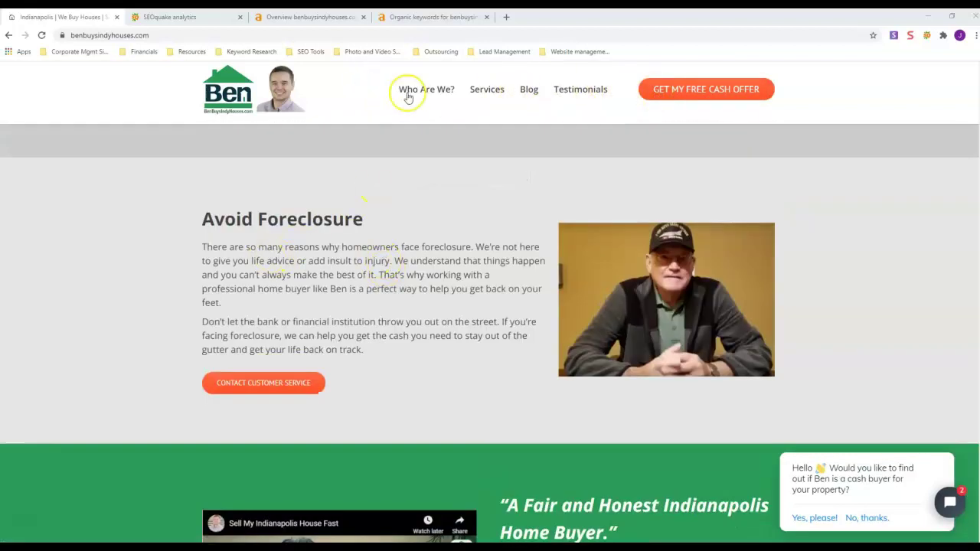
pyautogui.scroll(-4, 436, 274)
pyautogui.scroll(-2, 441, 240)
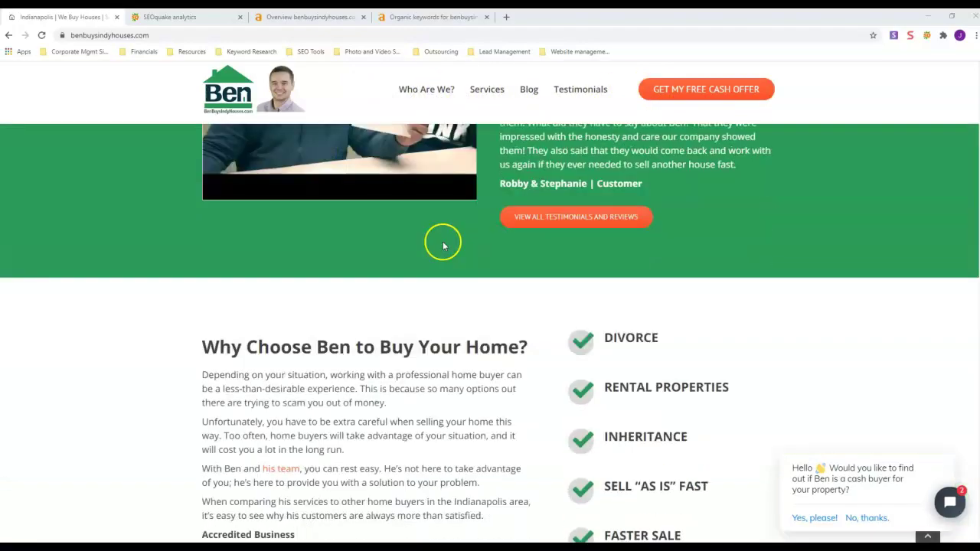
pyautogui.scroll(4, 442, 240)
pyautogui.scroll(-10, 441, 240)
pyautogui.scroll(5, 441, 246)
pyautogui.scroll(5, 440, 247)
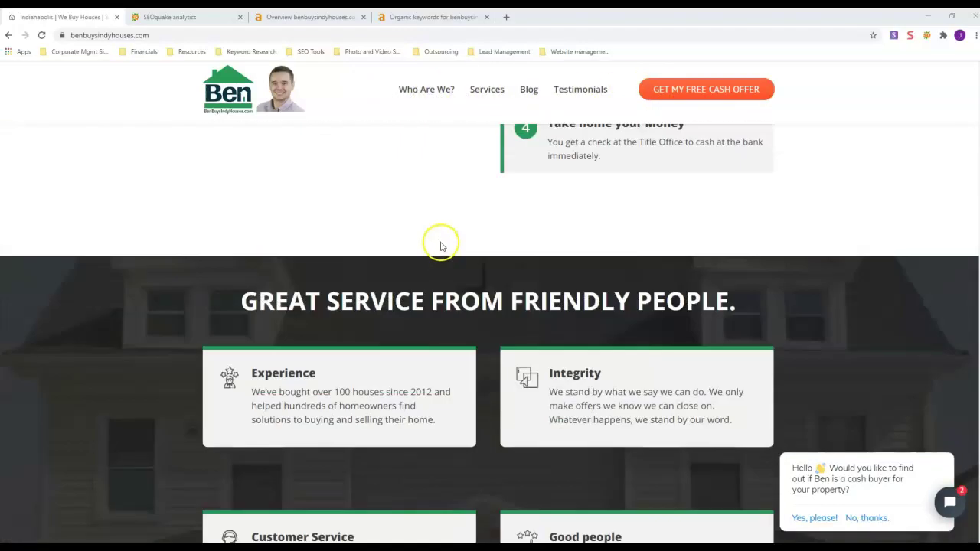
pyautogui.scroll(5, 441, 249)
pyautogui.scroll(4, 440, 251)
pyautogui.scroll(5, 441, 251)
pyautogui.scroll(3, 441, 249)
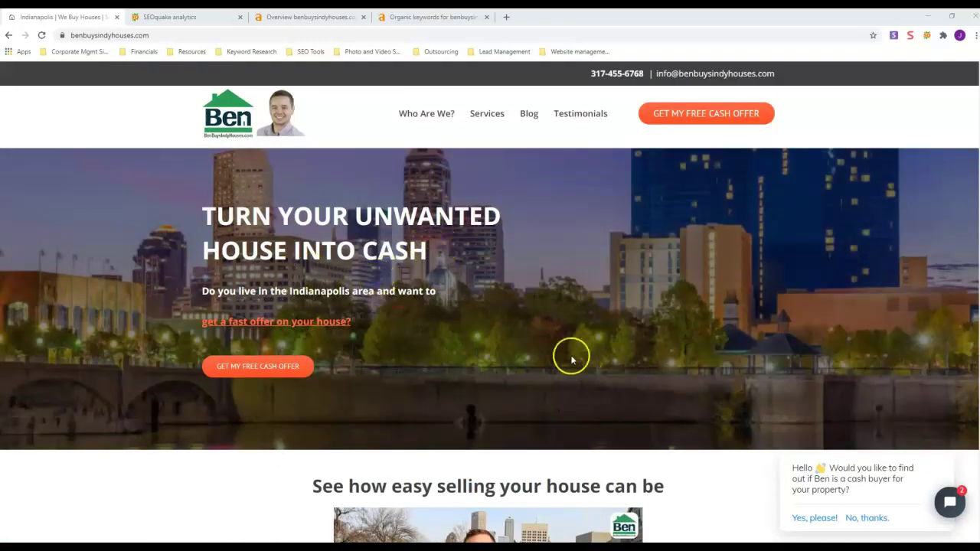
# Scroll down through the benbuysindyhouses.com homepage sections again
pyautogui.scroll(-3, 551, 364)
pyautogui.scroll(-3, 459, 344)
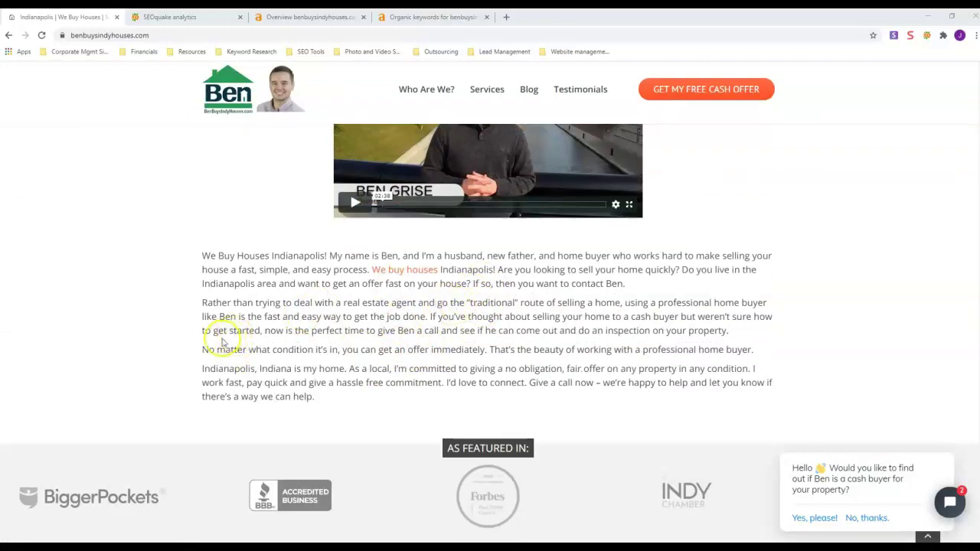
pyautogui.scroll(-2, 343, 324)
pyautogui.scroll(-4, 344, 335)
pyautogui.scroll(-3, 344, 335)
pyautogui.scroll(-3, 339, 337)
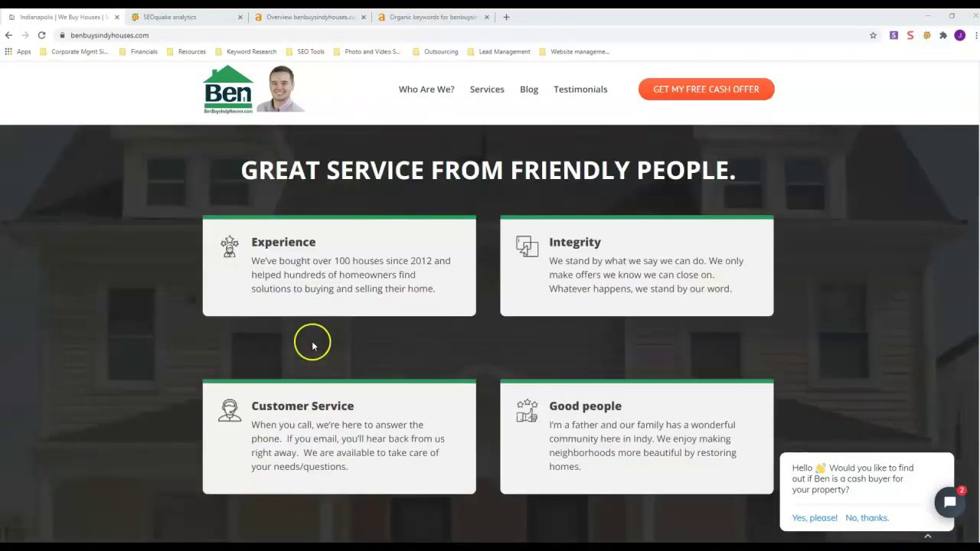
pyautogui.scroll(-3, 312, 343)
pyautogui.scroll(-3, 292, 351)
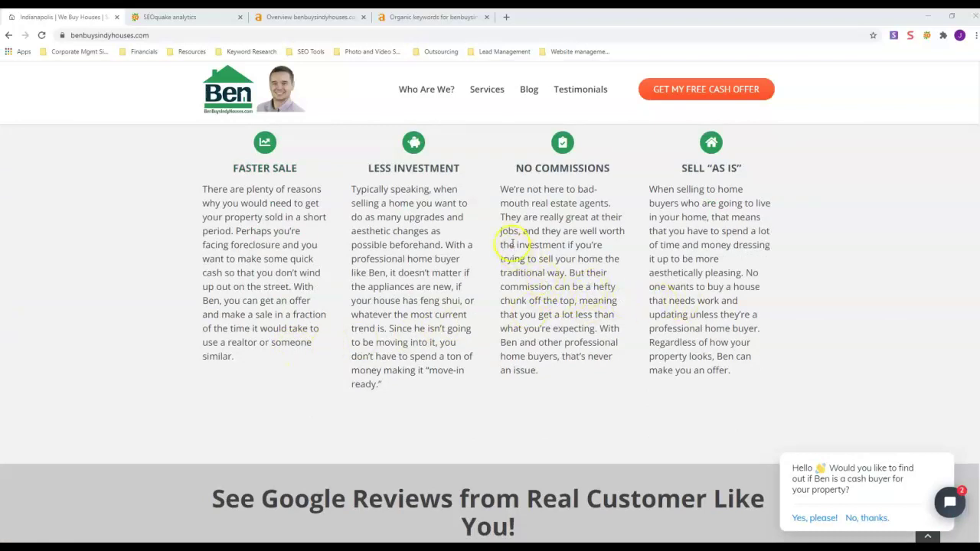
pyautogui.scroll(-3, 387, 249)
pyautogui.scroll(-4, 379, 263)
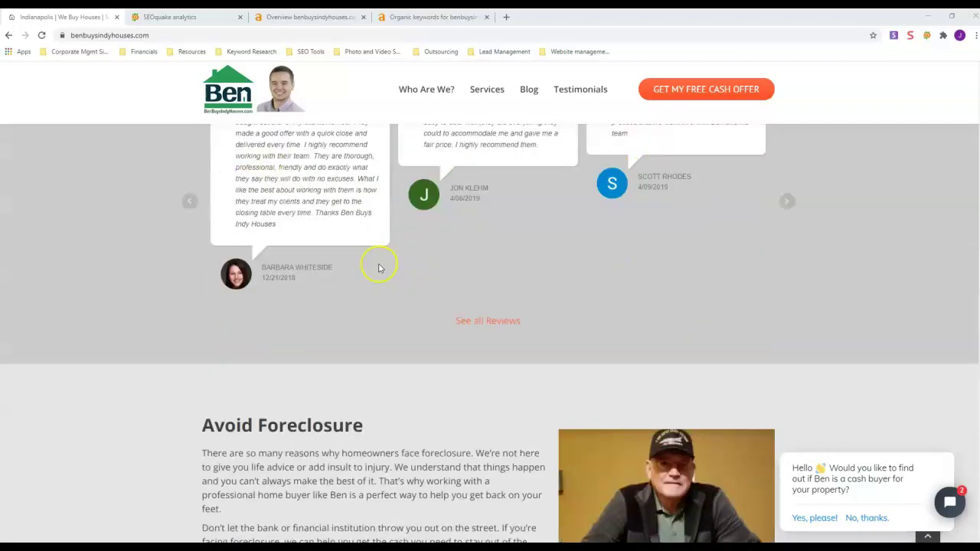
pyautogui.scroll(-3, 373, 274)
pyautogui.scroll(-3, 367, 272)
pyautogui.scroll(-3, 357, 275)
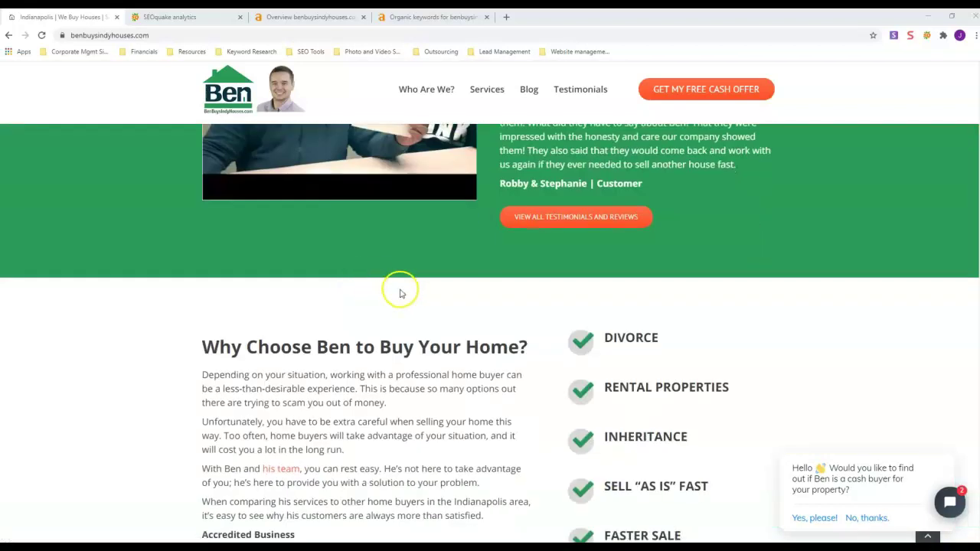
pyautogui.scroll(-3, 382, 329)
pyautogui.scroll(-3, 370, 340)
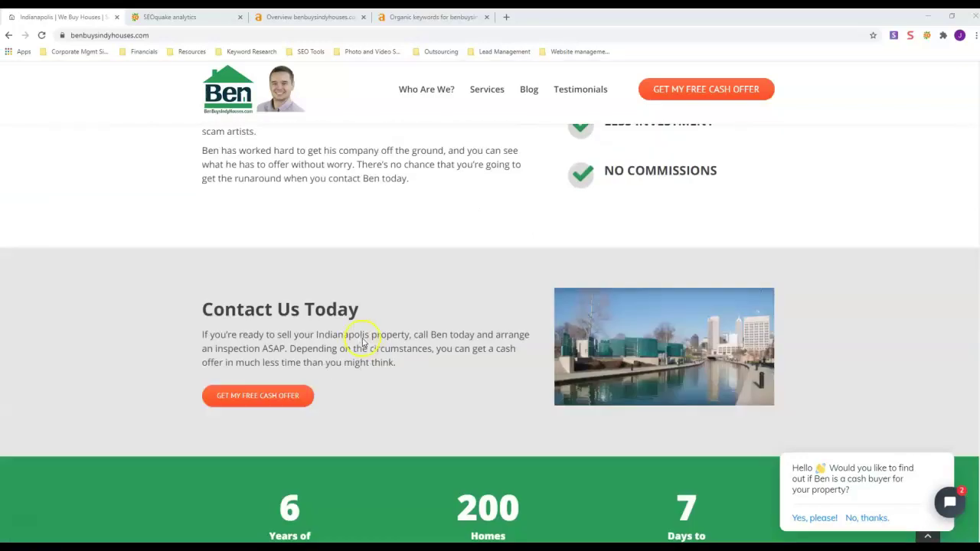
pyautogui.scroll(-3, 363, 341)
pyautogui.scroll(-4, 359, 339)
# Scroll partway back up, then switch to the SEOquake analytics Page Info report
pyautogui.scroll(3, 329, 333)
pyautogui.scroll(5, 297, 298)
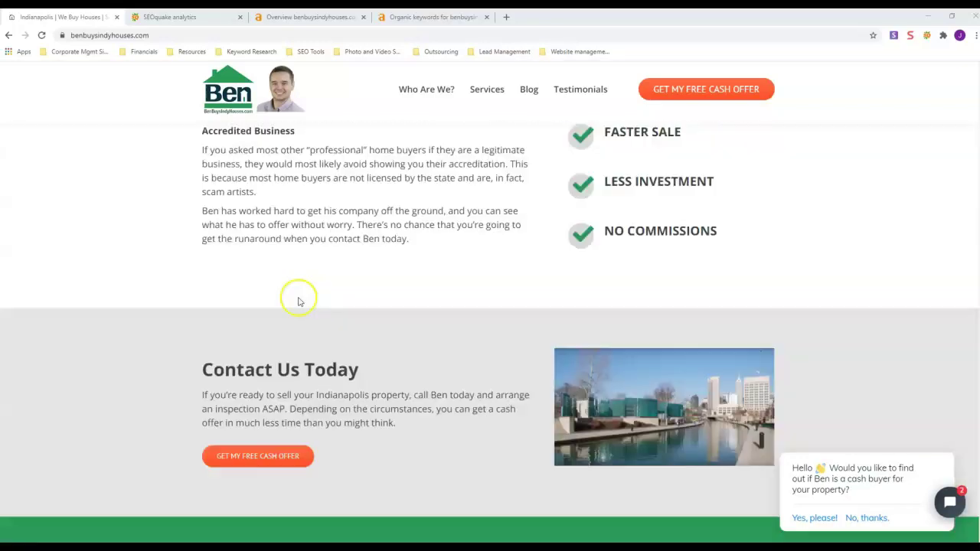
pyautogui.scroll(1, 269, 236)
pyautogui.scroll(5, 258, 237)
pyautogui.scroll(5, 257, 236)
pyautogui.scroll(3, 258, 237)
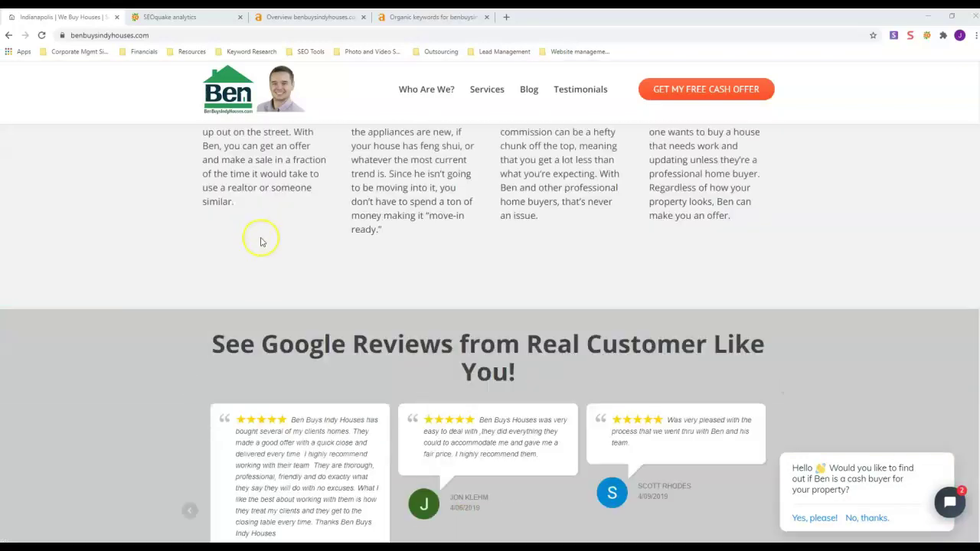
pyautogui.click(187, 17)
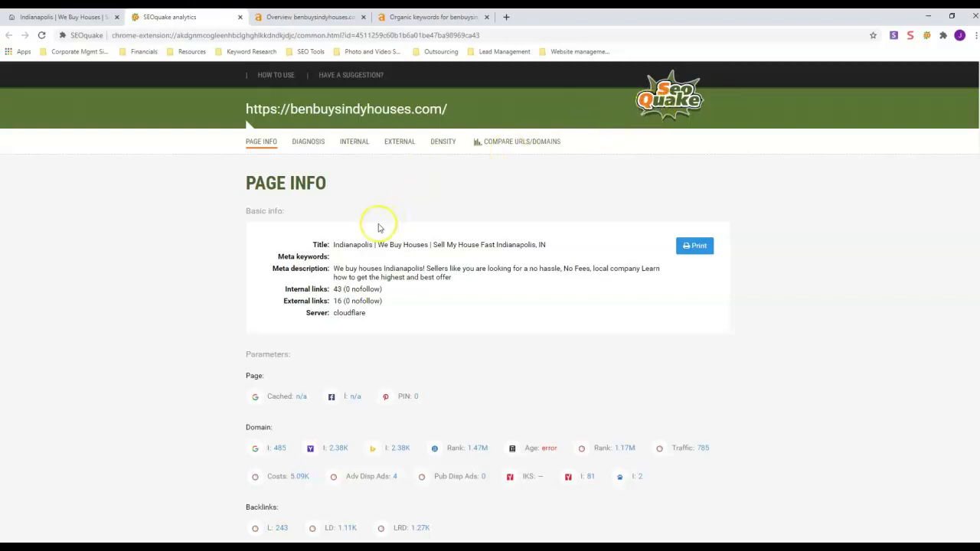
pyautogui.scroll(-2, 301, 258)
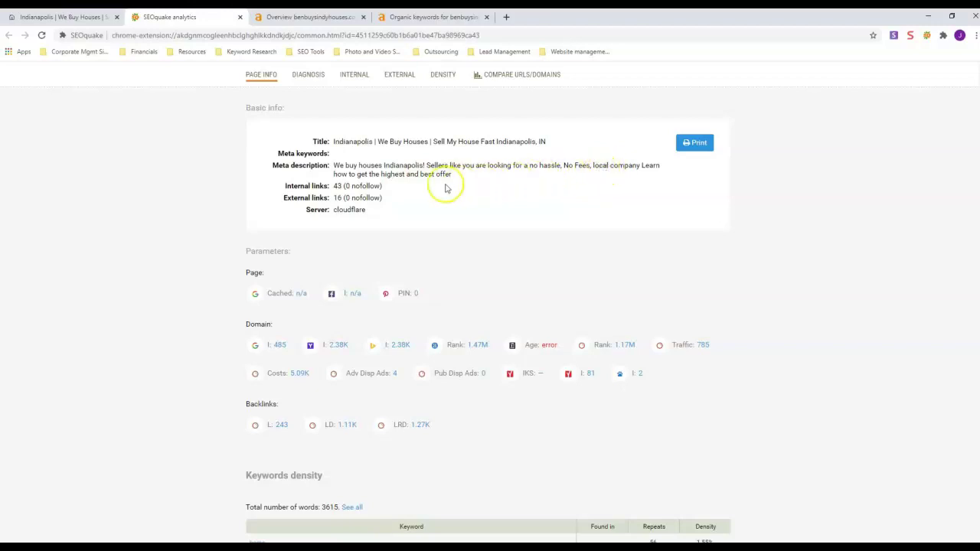
# Scroll through the SEOquake Page Info keyword density tables
pyautogui.scroll(-1, 332, 216)
pyautogui.scroll(-1, 332, 215)
pyautogui.scroll(-2, 330, 210)
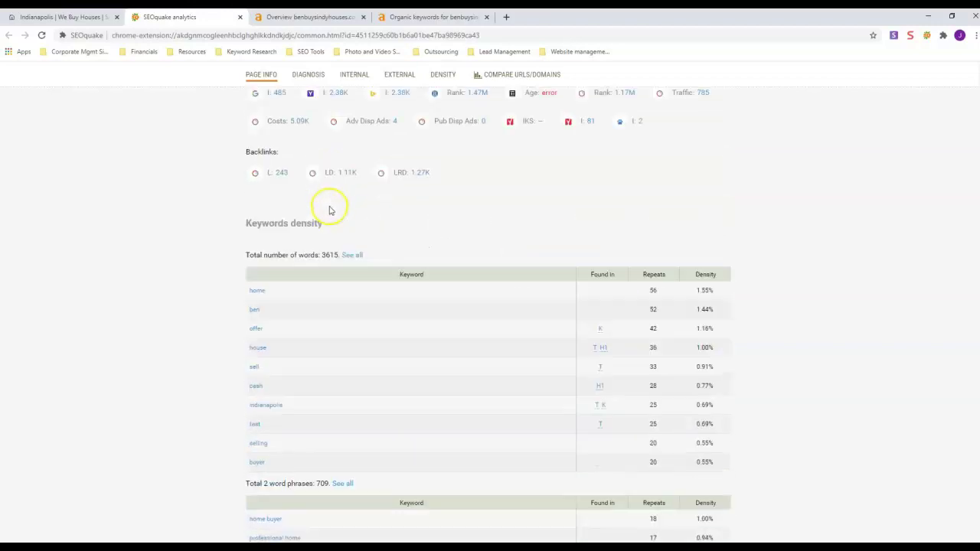
pyautogui.scroll(-1, 328, 208)
pyautogui.scroll(-1, 352, 207)
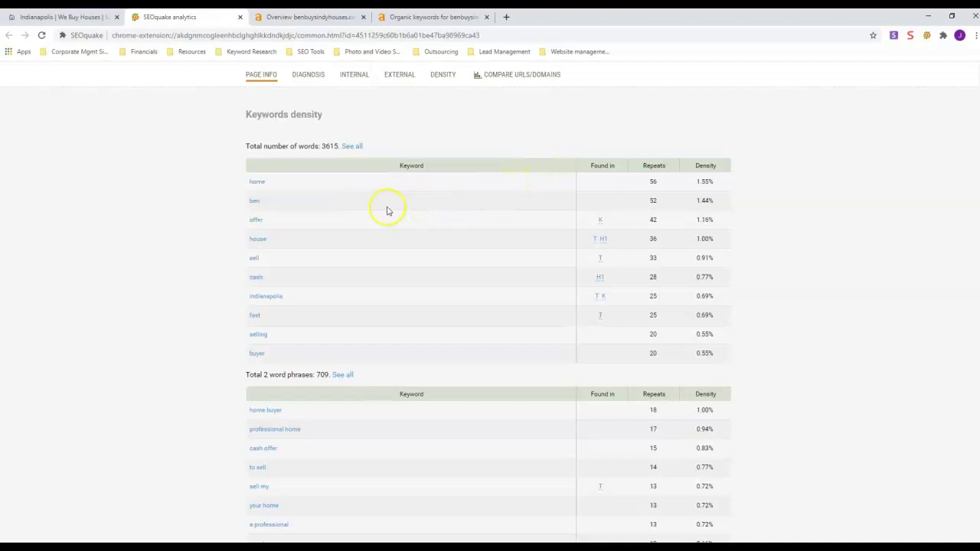
pyautogui.scroll(-2, 302, 205)
pyautogui.scroll(-3, 302, 205)
pyautogui.scroll(-1, 302, 205)
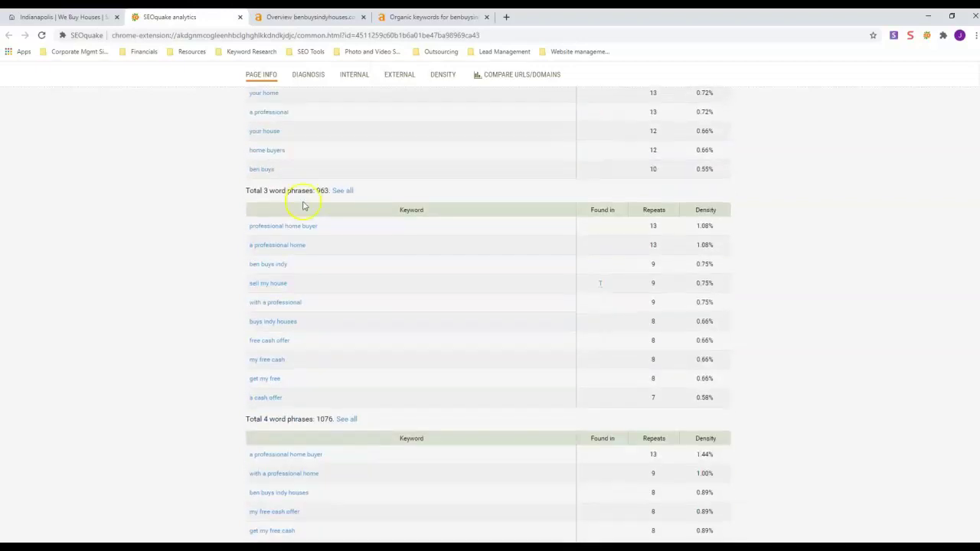
pyautogui.scroll(-2, 302, 205)
pyautogui.scroll(-1, 302, 205)
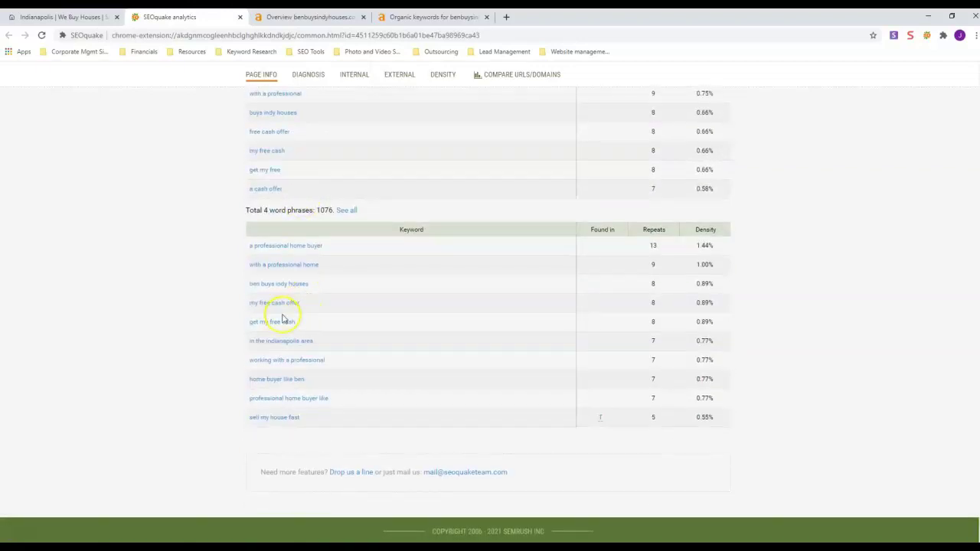
pyautogui.scroll(3, 359, 382)
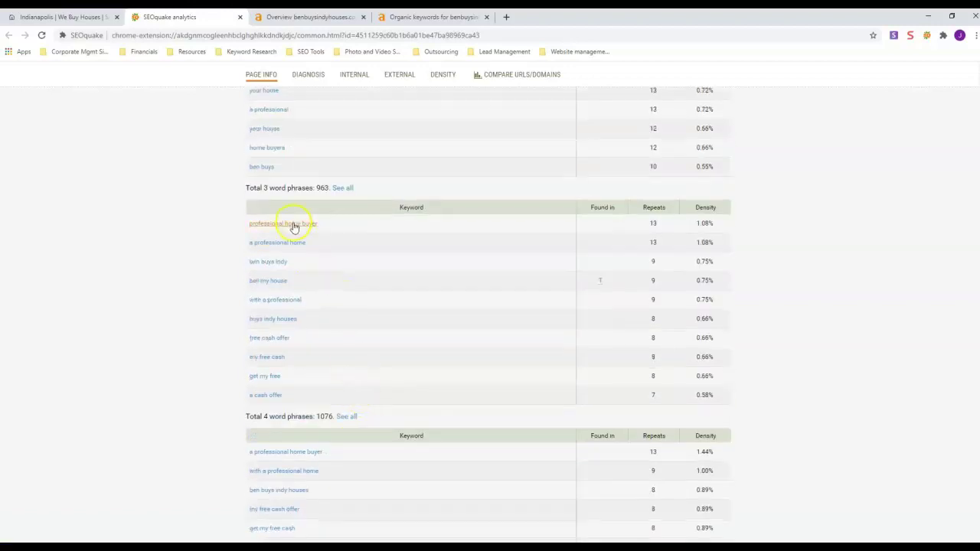
pyautogui.scroll(-3, 291, 444)
pyautogui.scroll(1, 297, 425)
pyautogui.scroll(2, 302, 360)
pyautogui.scroll(2, 398, 304)
pyautogui.scroll(-3, 372, 313)
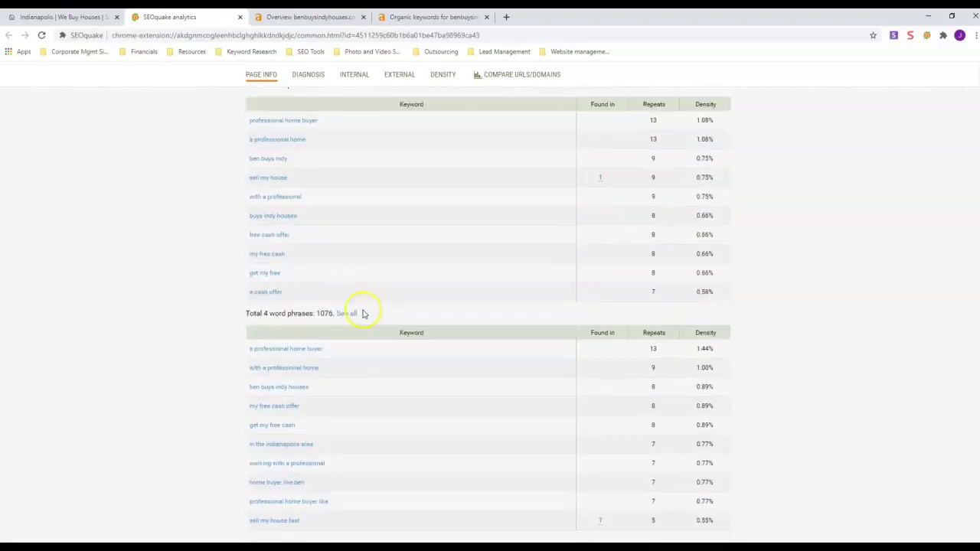
pyautogui.scroll(-2, 358, 314)
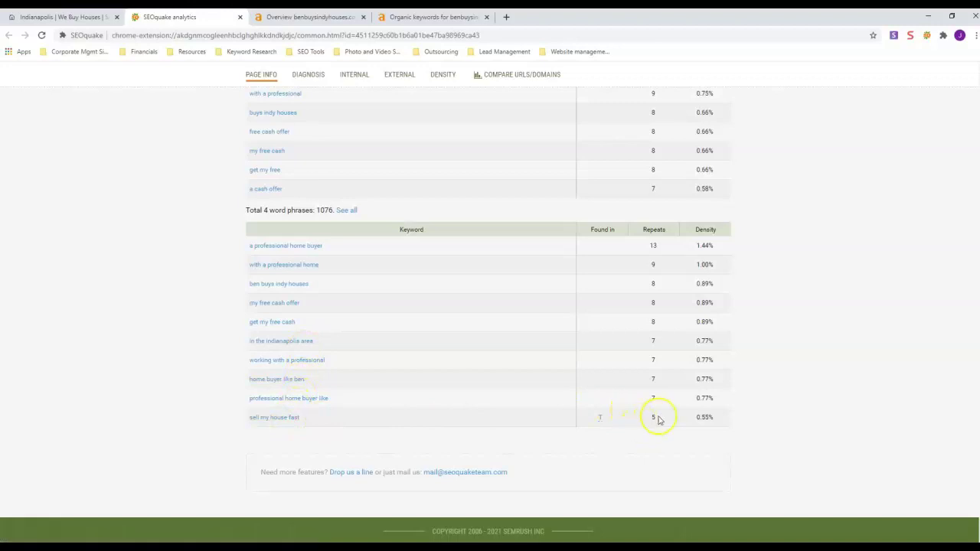
# Recheck the density tables, then view the Ahrefs overview: DR 17, 1.43K backlinks, 186 referring domains
pyautogui.scroll(3, 566, 364)
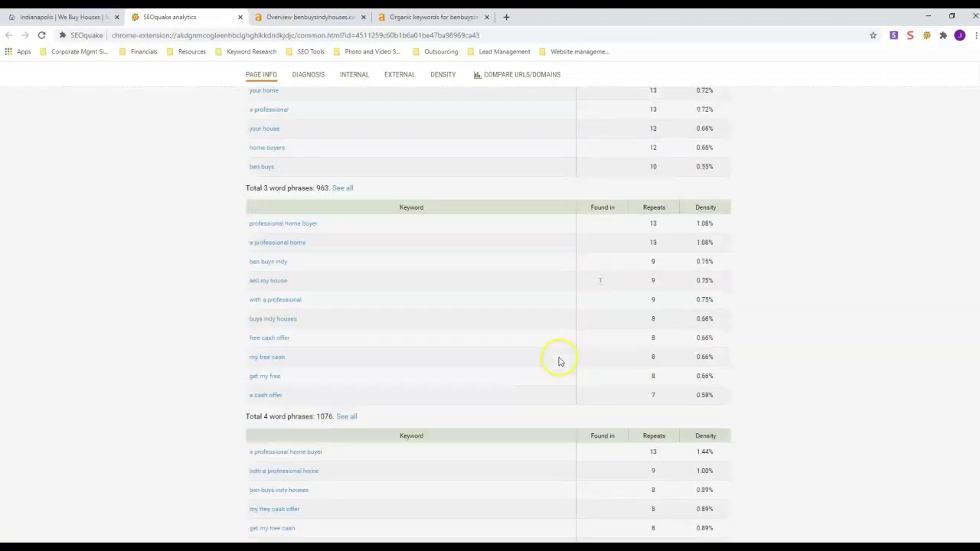
pyautogui.scroll(3, 558, 361)
pyautogui.scroll(3, 558, 361)
pyautogui.scroll(5, 539, 366)
pyautogui.scroll(2, 524, 370)
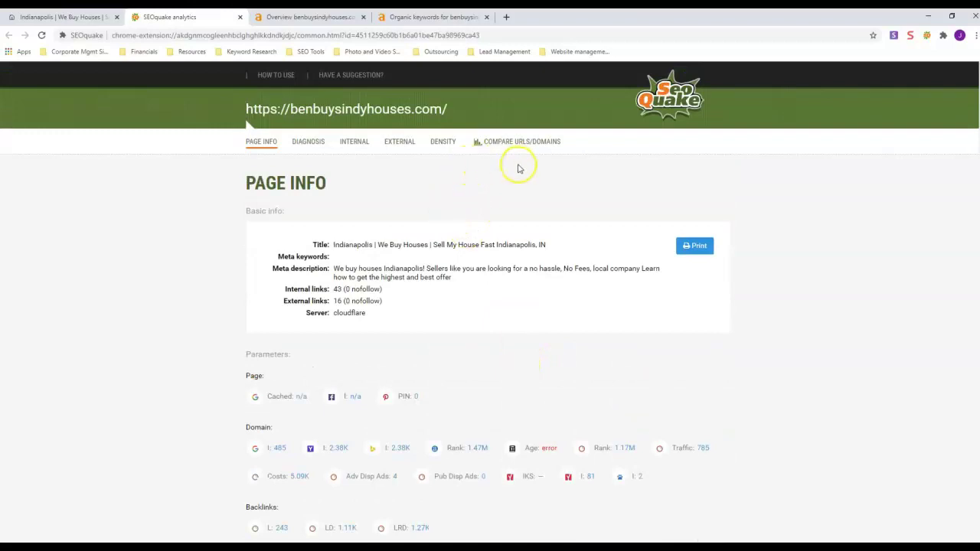
pyautogui.scroll(-4, 632, 339)
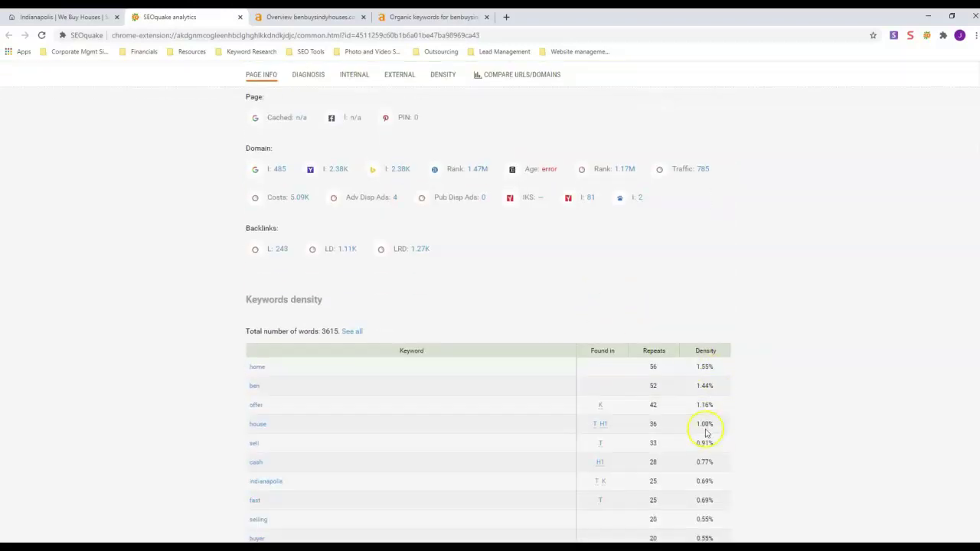
pyautogui.scroll(-3, 693, 393)
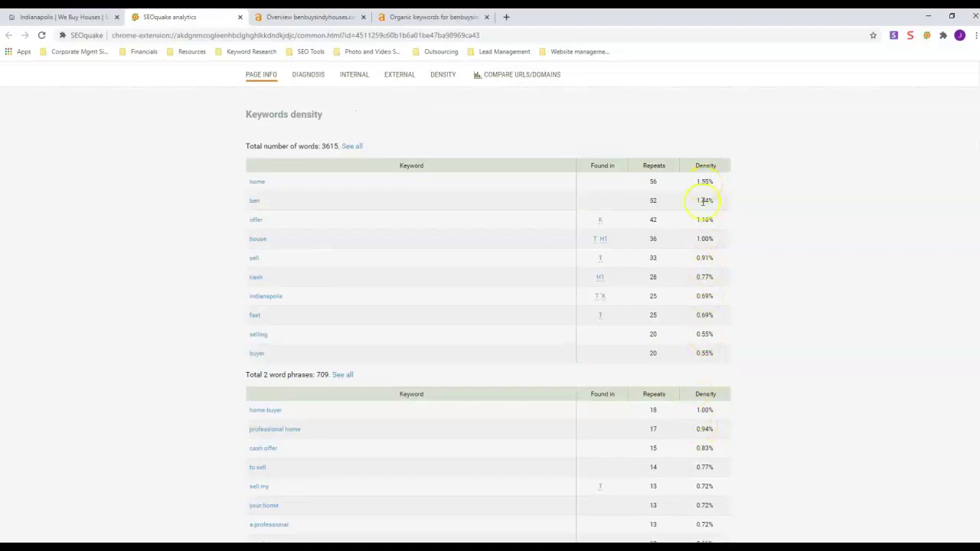
pyautogui.scroll(-3, 703, 201)
pyautogui.scroll(-3, 695, 219)
pyautogui.scroll(-3, 689, 225)
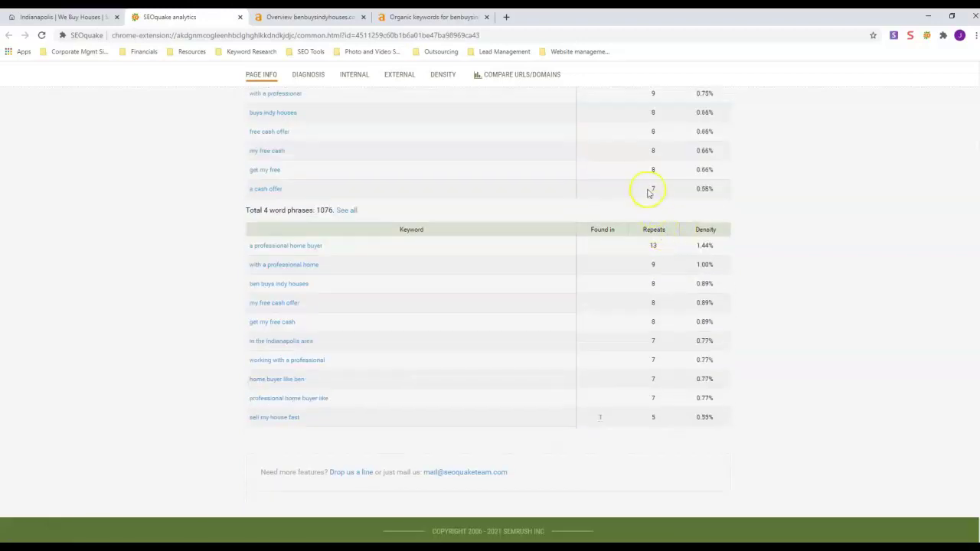
pyautogui.scroll(2, 635, 165)
pyautogui.scroll(4, 604, 199)
pyautogui.scroll(4, 597, 208)
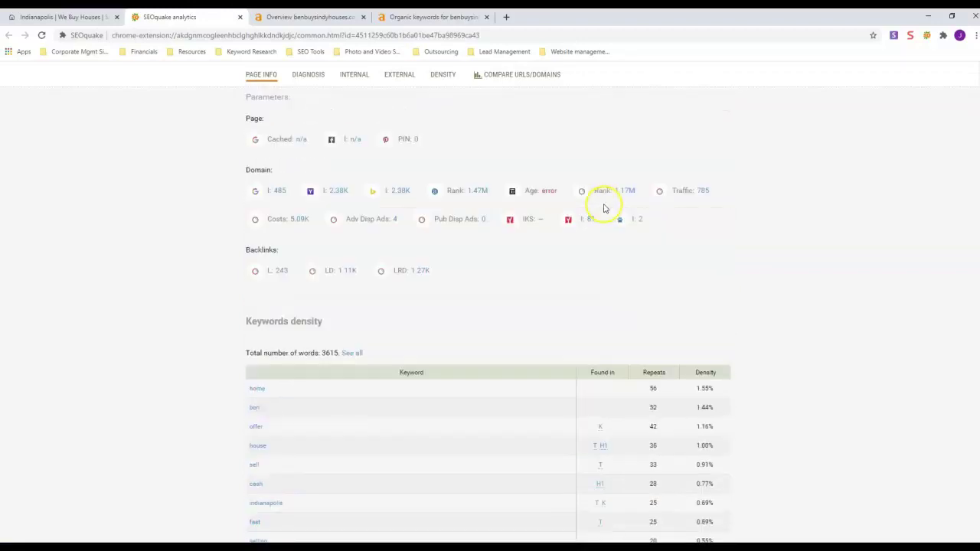
pyautogui.scroll(4, 603, 207)
pyautogui.scroll(1, 597, 205)
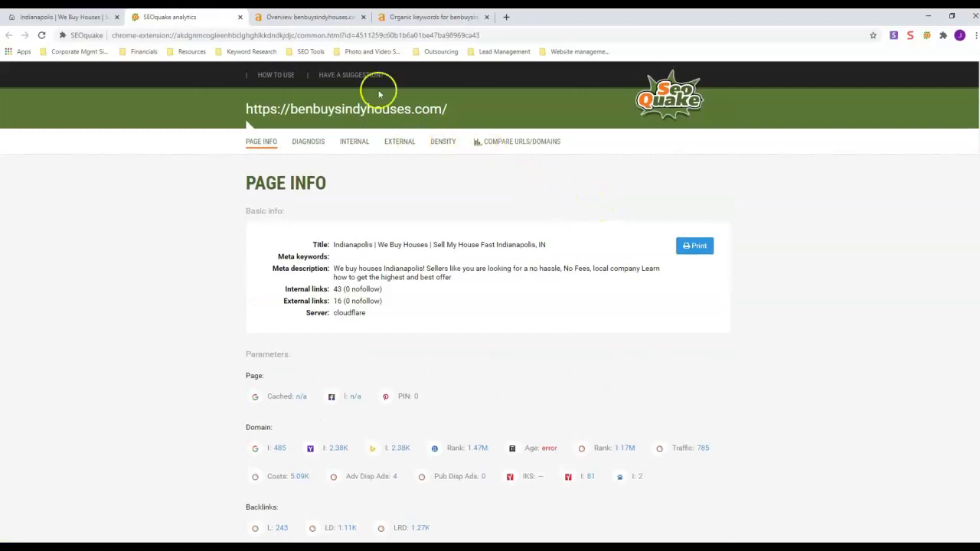
pyautogui.click(296, 17)
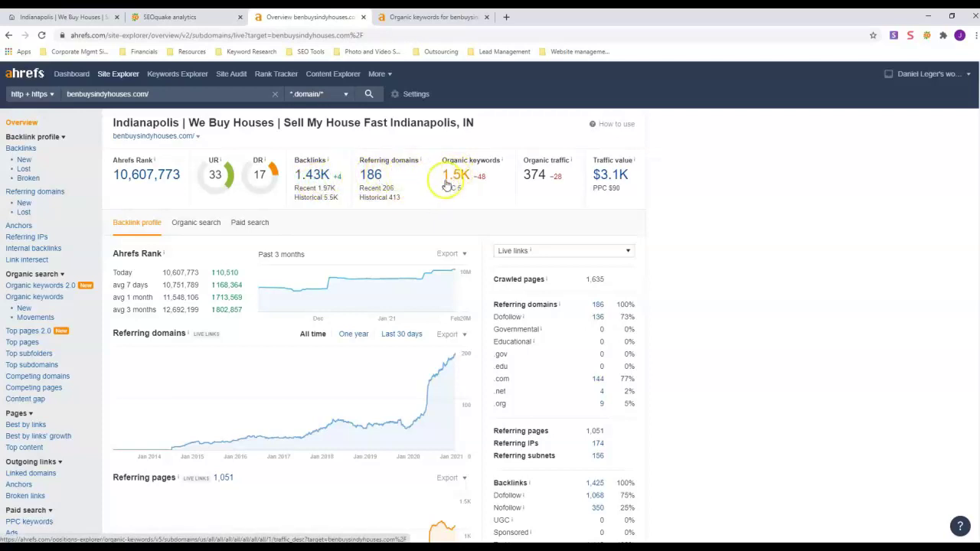
pyautogui.scroll(-2, 527, 179)
pyautogui.scroll(2, 521, 178)
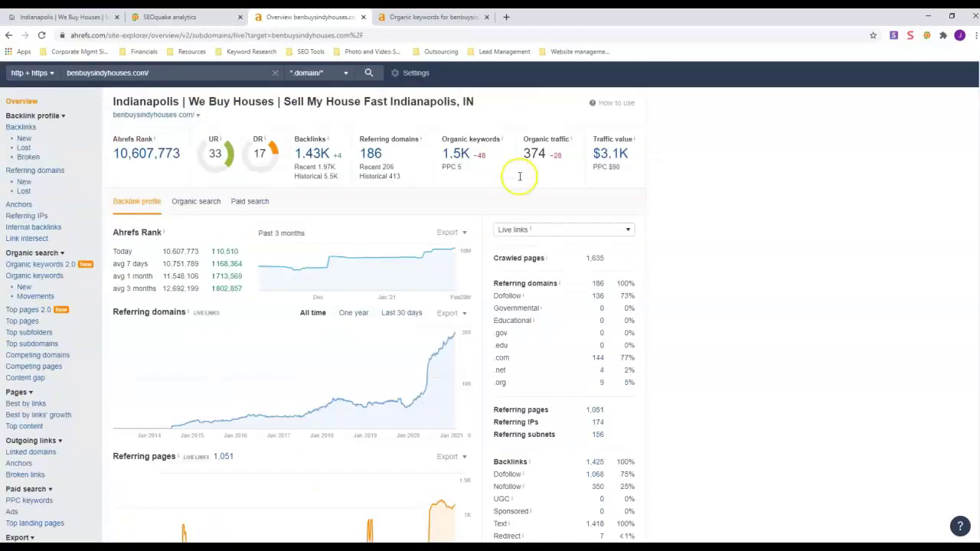
pyautogui.scroll(-2, 479, 198)
pyautogui.scroll(2, 474, 199)
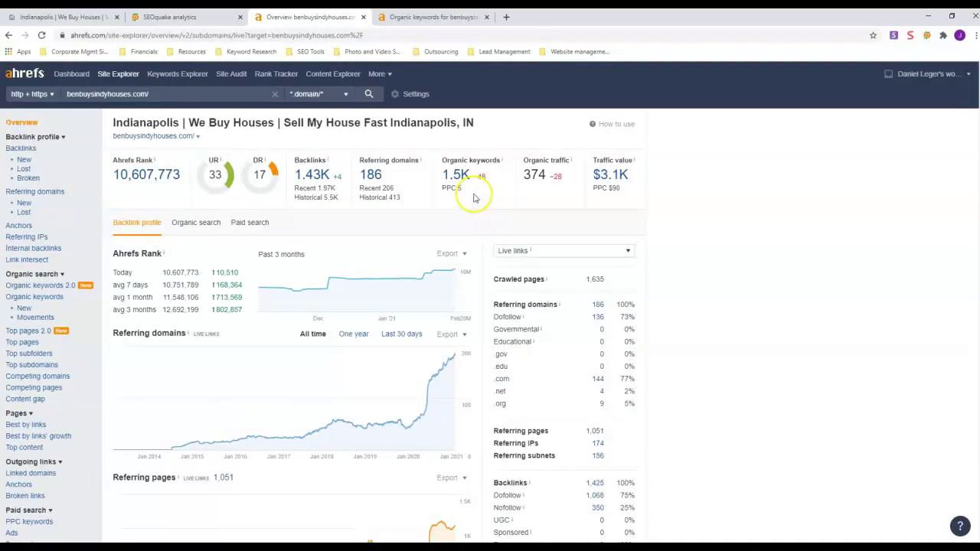
pyautogui.scroll(-4, 480, 199)
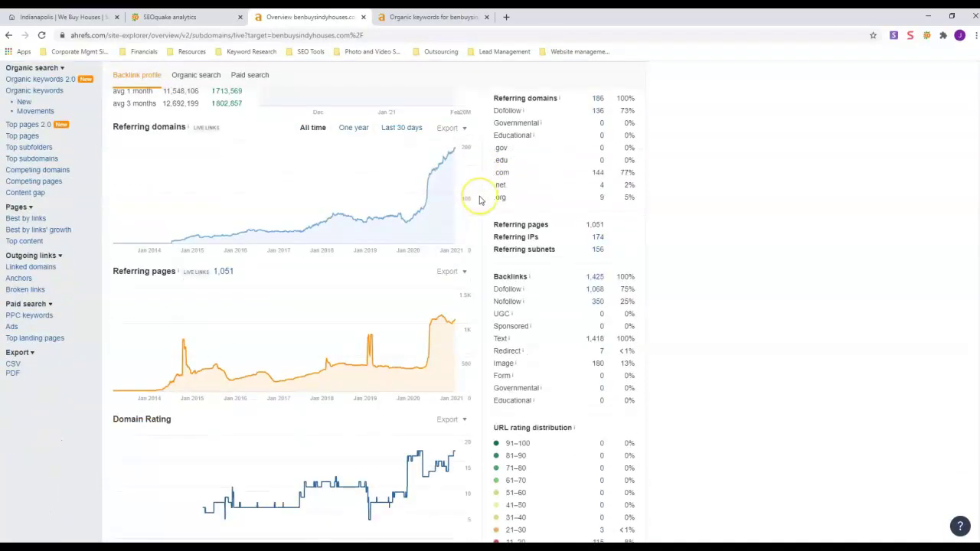
pyautogui.scroll(-3, 480, 200)
pyautogui.scroll(-3, 481, 201)
pyautogui.scroll(-2, 481, 201)
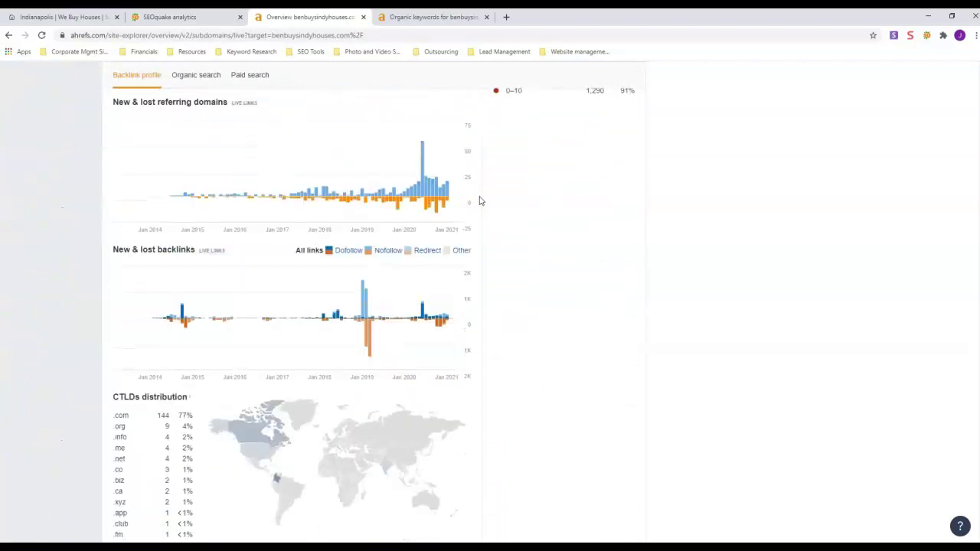
pyautogui.scroll(-2, 481, 200)
pyautogui.scroll(-3, 481, 201)
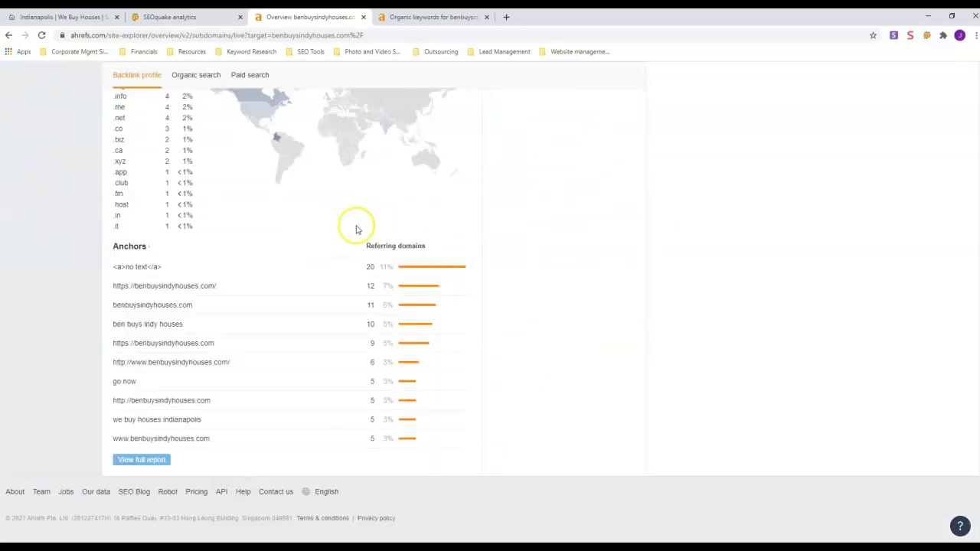
pyautogui.scroll(6, 317, 253)
pyautogui.scroll(4, 317, 253)
pyautogui.scroll(5, 318, 254)
pyautogui.scroll(1, 317, 255)
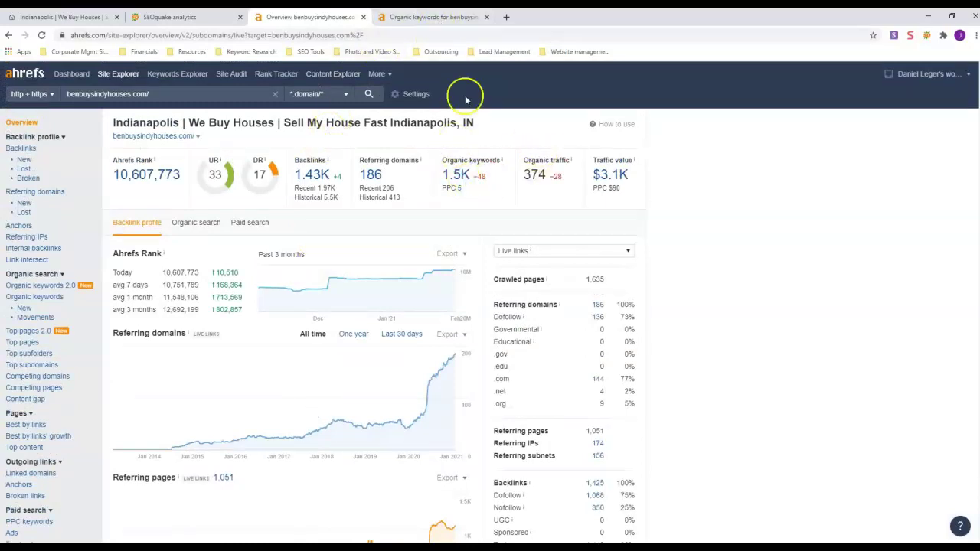
# Browse the 1,387 US organic keywords, led by 'bad home' at position 1, to the pagination and back
pyautogui.click(433, 18)
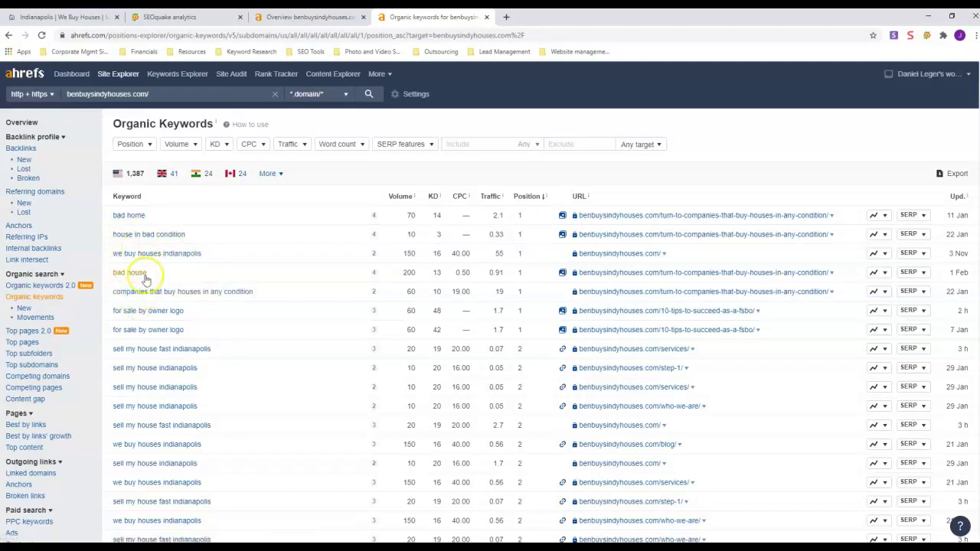
pyautogui.scroll(-2, 146, 281)
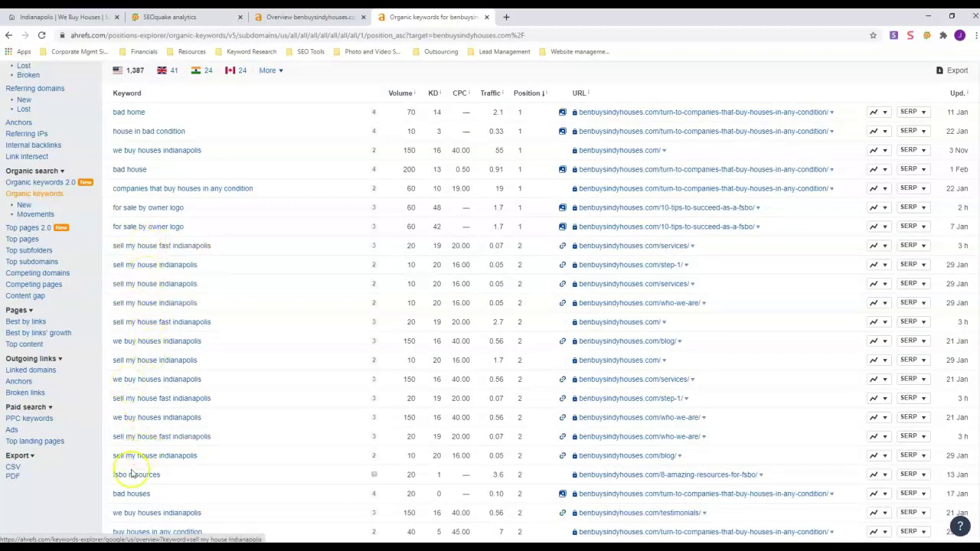
pyautogui.scroll(-3, 156, 305)
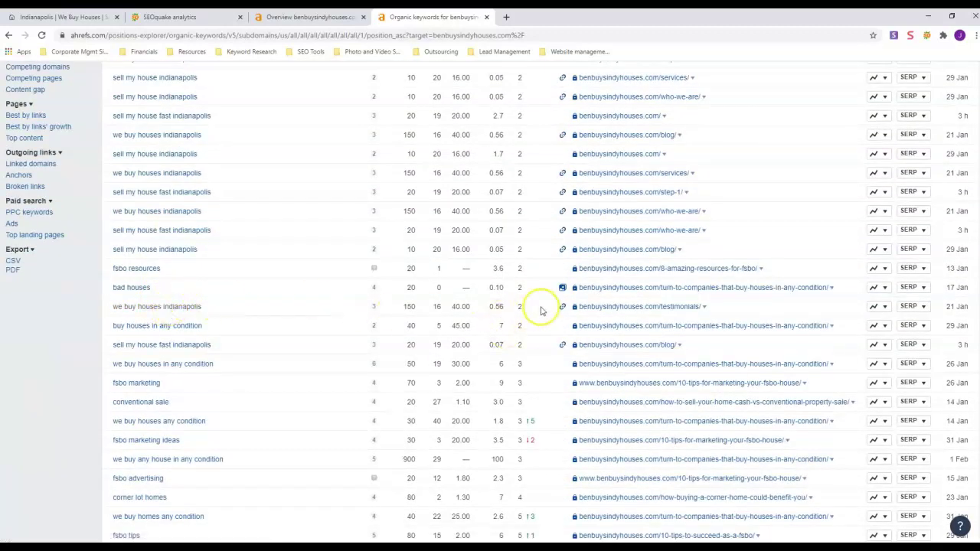
pyautogui.scroll(-3, 503, 332)
pyautogui.scroll(-3, 508, 331)
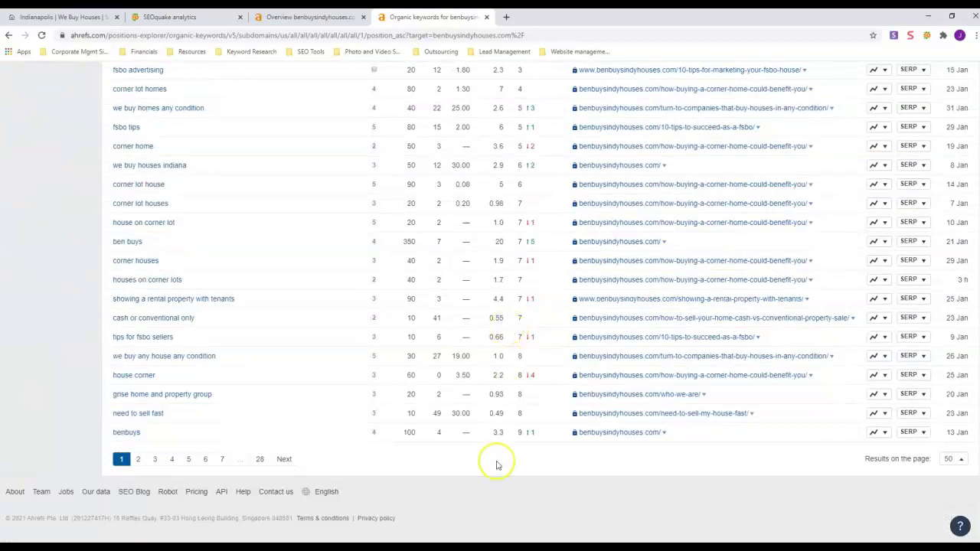
pyautogui.scroll(2, 507, 413)
pyautogui.scroll(3, 507, 379)
pyautogui.scroll(3, 507, 382)
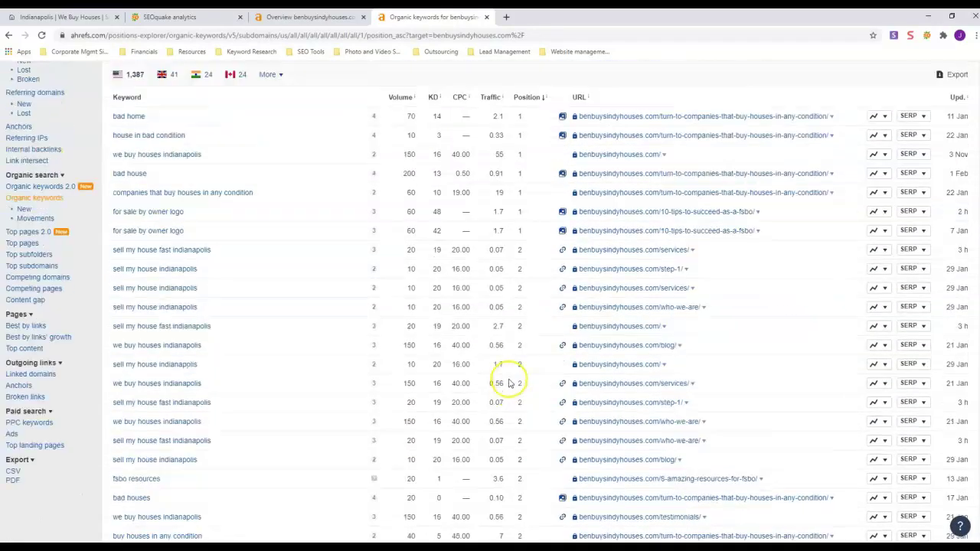
pyautogui.scroll(2, 505, 379)
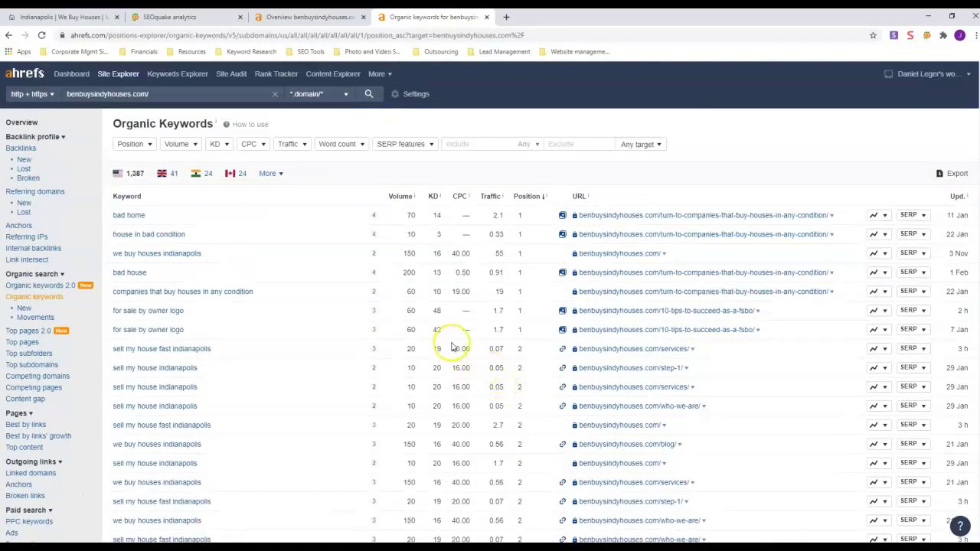